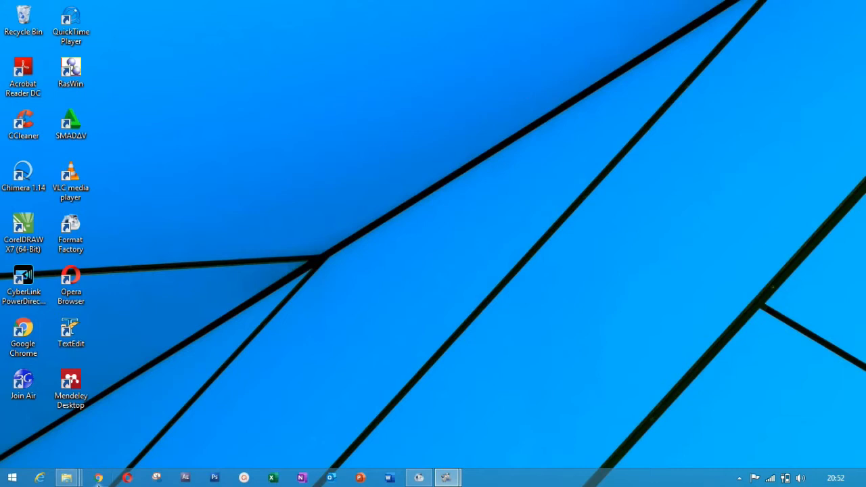
Step: Launch Chrome and enter the search 'download mendeley' in the address bar, correcting typos
{"action": "left_click", "coordinate": [97, 479]}
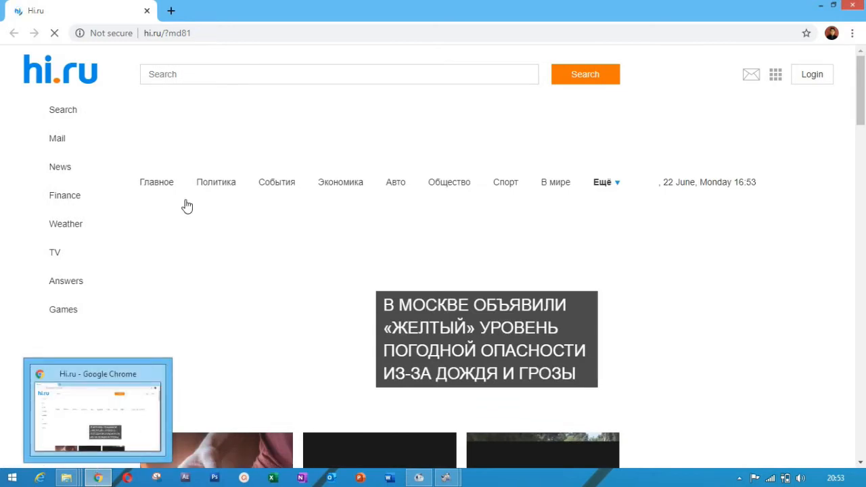
{"action": "left_click", "coordinate": [222, 36]}
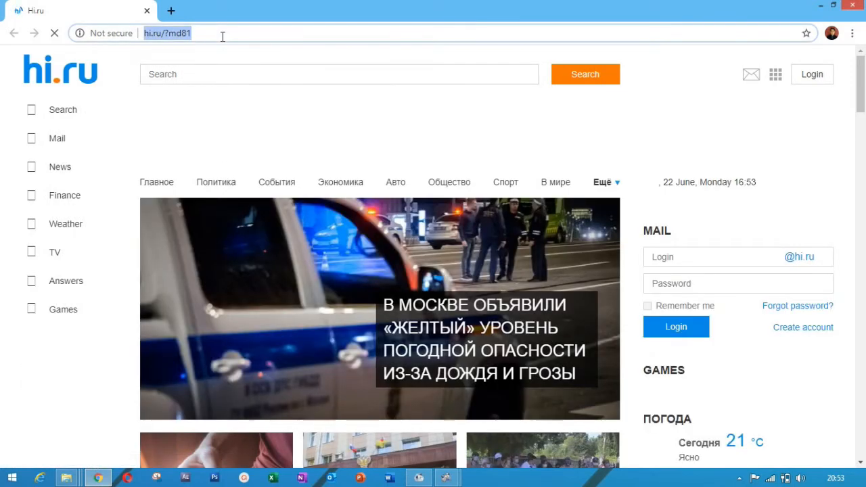
{"action": "type", "text": "me"}
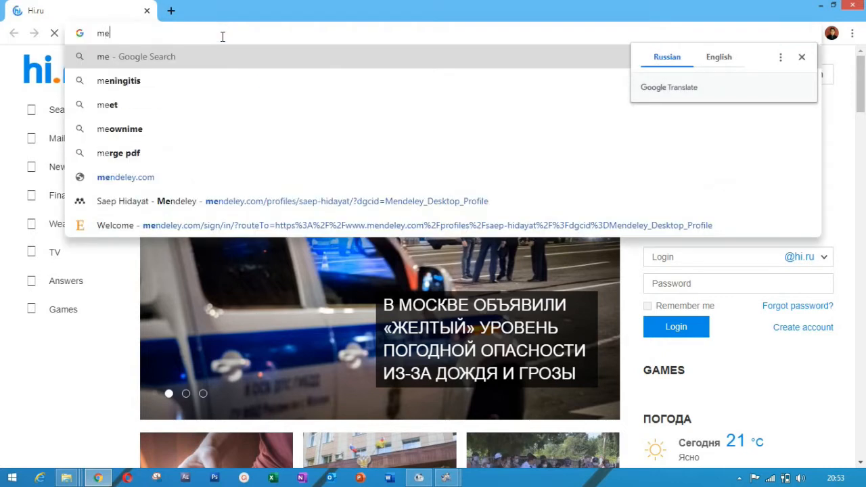
{"action": "type", "text": "nfeley"}
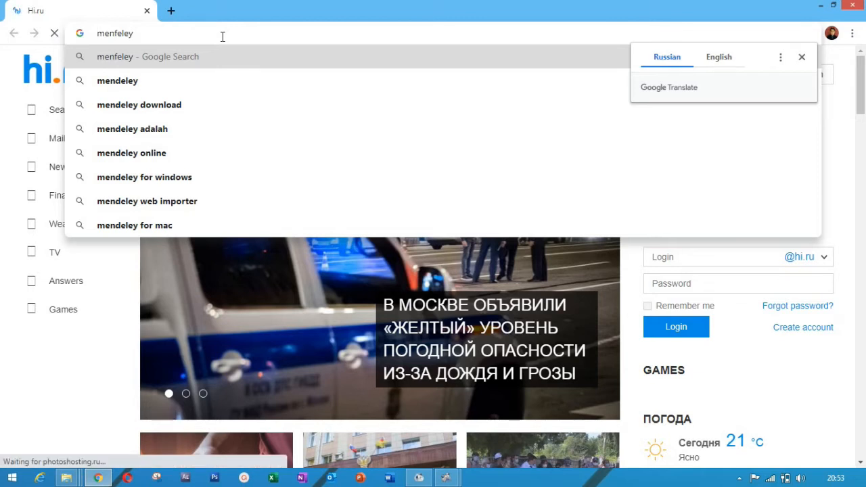
{"action": "type", "text": "doe"}
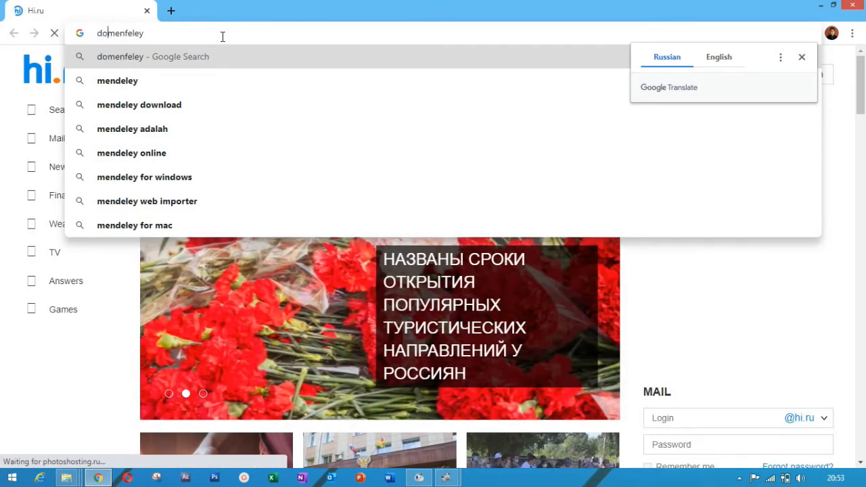
{"action": "key", "text": "BackSpace"}
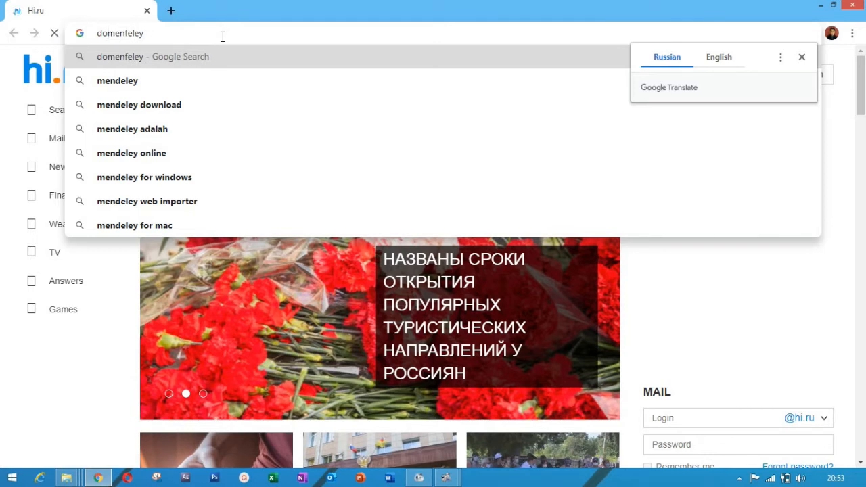
{"action": "type", "text": "ni"}
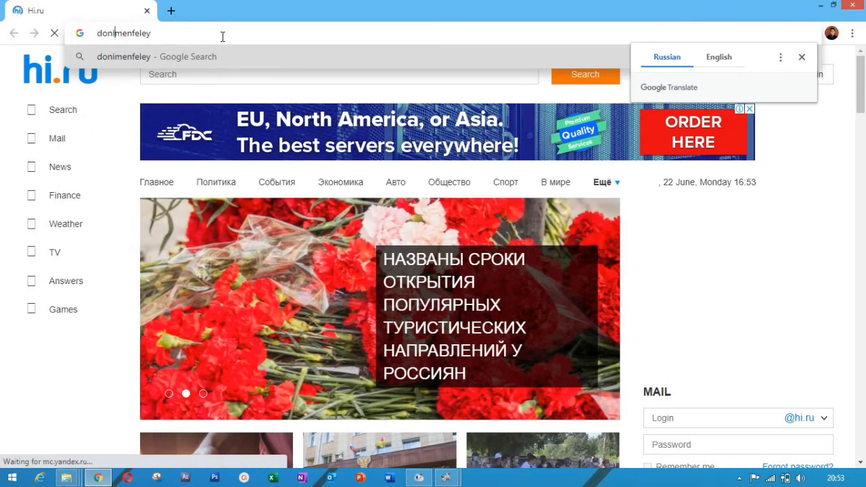
{"action": "key", "text": "BackSpace"}
{"action": "key", "text": "BackSpace"}
{"action": "key", "text": "BackSpace"}
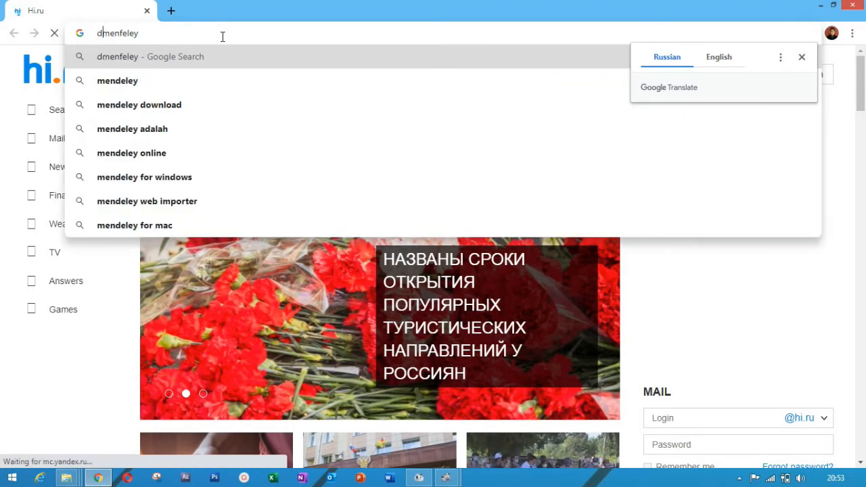
{"action": "type", "text": "ownl"}
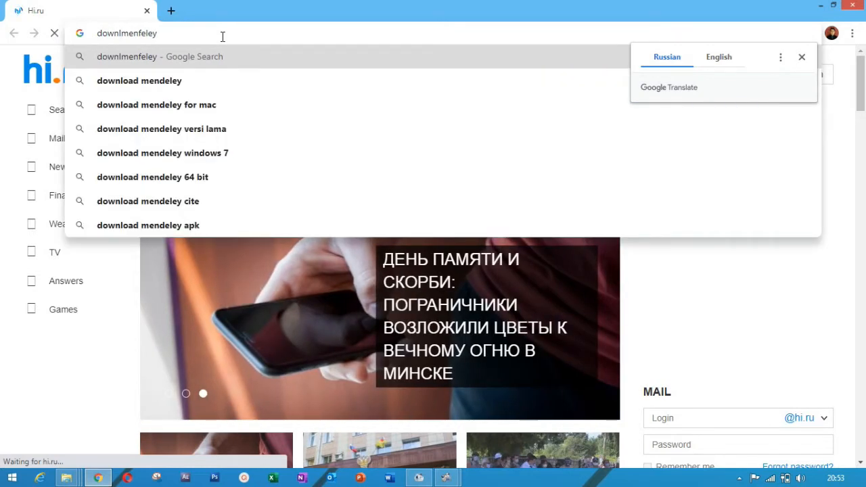
{"action": "type", "text": "oad"}
{"action": "key", "text": "Right"}
{"action": "key", "text": "BackSpace"}
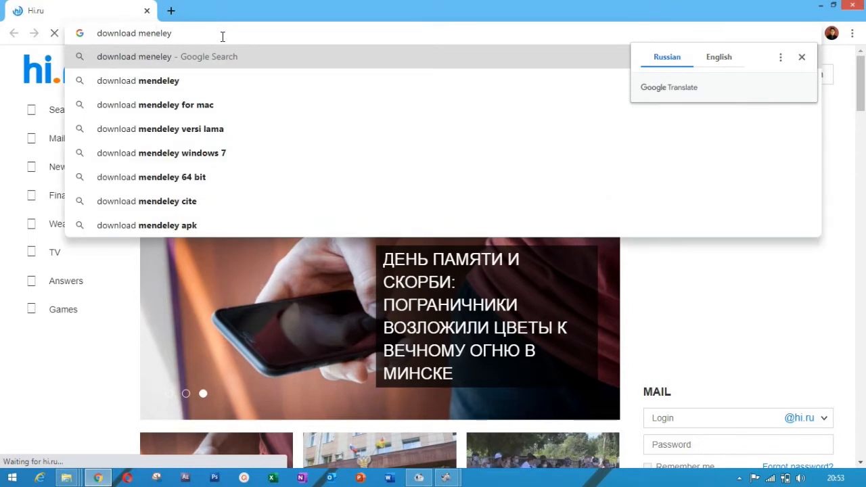
{"action": "type", "text": "d"}
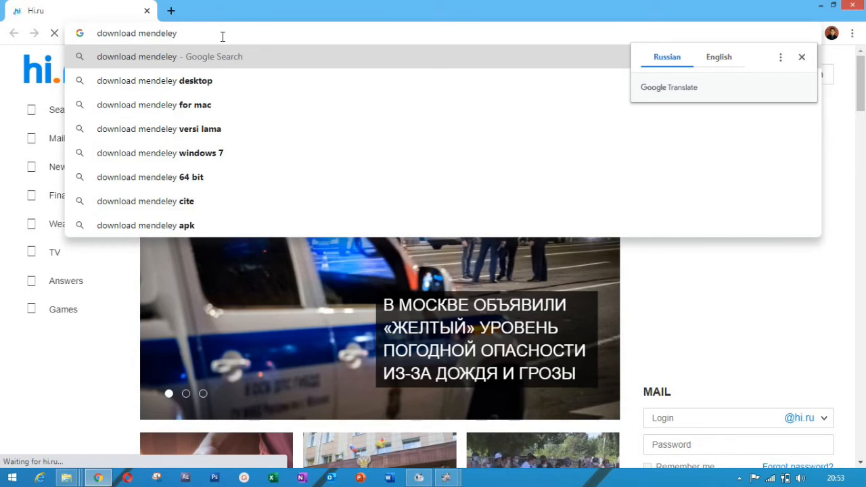
Step: Search 'download mendeley desktop', view the Mendeley Desktop for Windows download page, then close Chrome
{"action": "key", "text": "Down"}
{"action": "key", "text": "Return"}
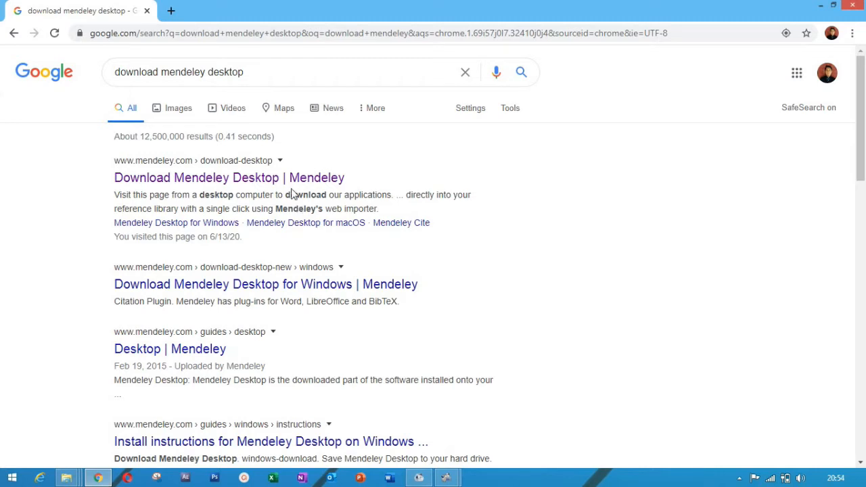
{"action": "left_click", "coordinate": [224, 179]}
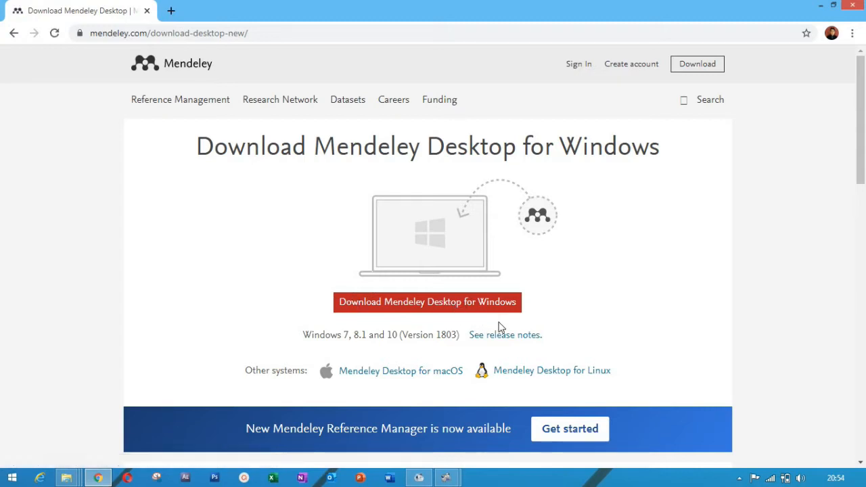
{"action": "mouse_move", "coordinate": [862, 138]}
{"action": "left_mouse_down"}
{"action": "mouse_move", "coordinate": [861, 174]}
{"action": "mouse_move", "coordinate": [860, 135]}
{"action": "left_mouse_up"}
{"action": "left_click", "coordinate": [861, 5]}
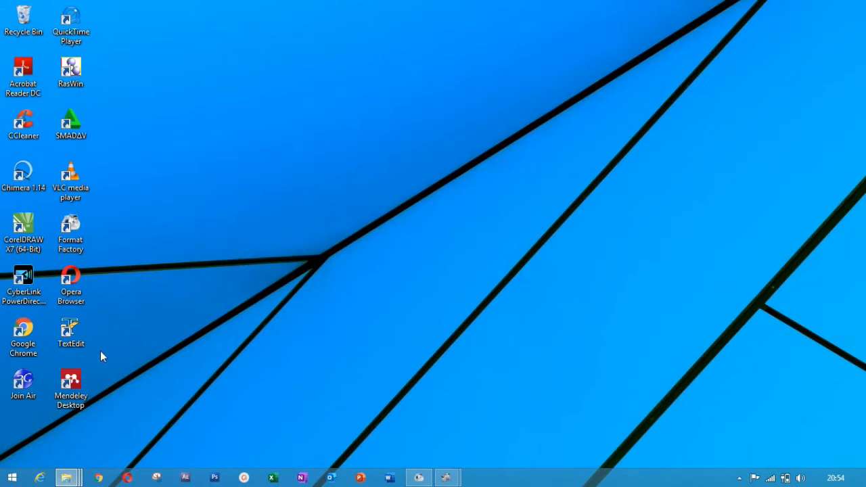
Step: Launch Mendeley Desktop from its desktop shortcut and choose Register in the welcome window
{"action": "double_click", "coordinate": [71, 380]}
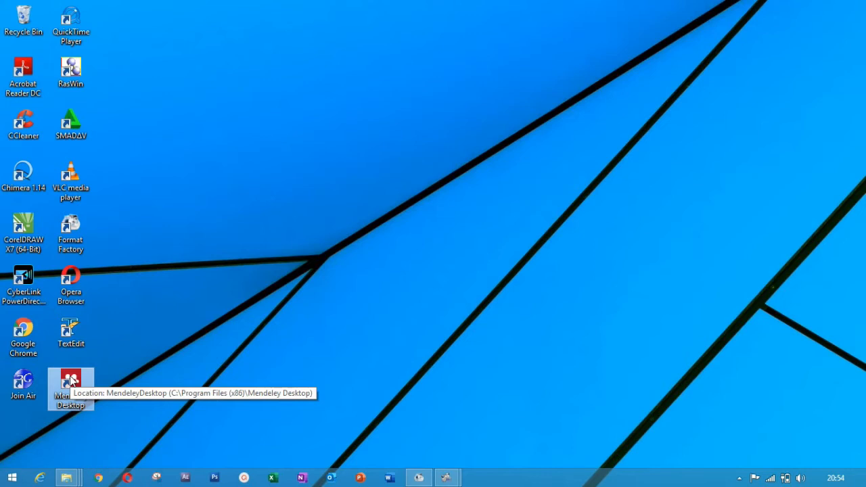
{"action": "double_click", "coordinate": [71, 380]}
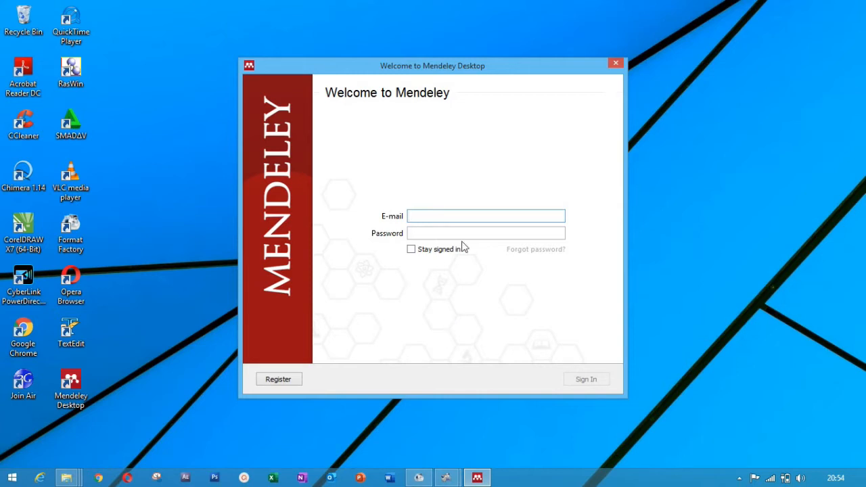
{"action": "left_click", "coordinate": [286, 381]}
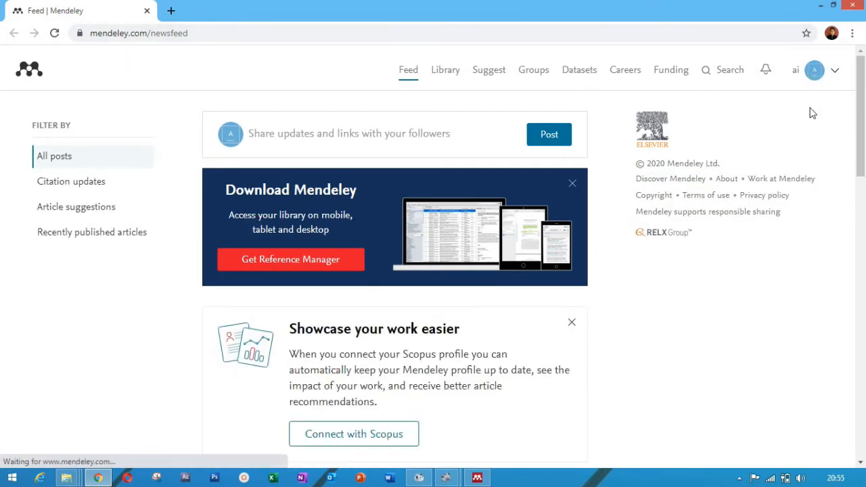
Step: Glance at the Mendeley web account menu, then close Chrome to return to the sign-in window
{"action": "left_click", "coordinate": [836, 72]}
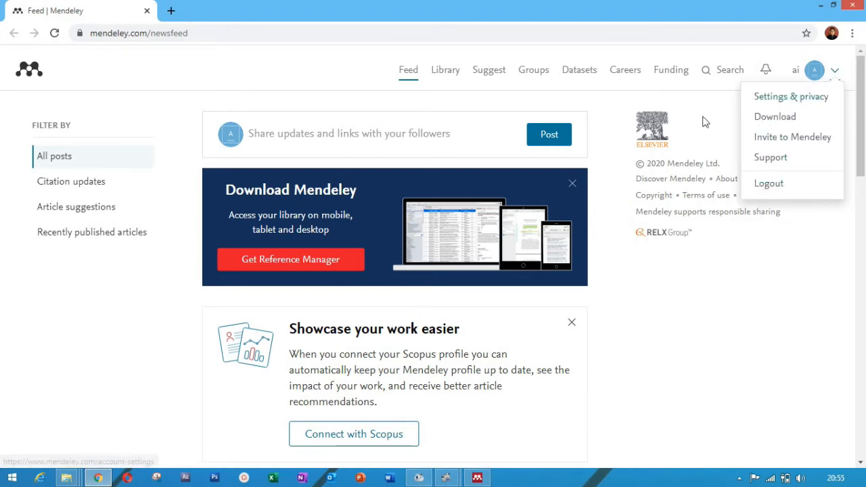
{"action": "left_click", "coordinate": [659, 368]}
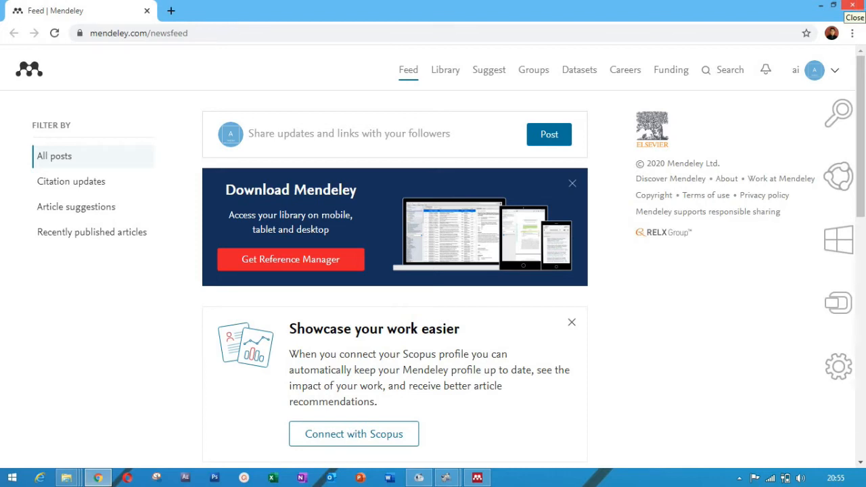
{"action": "left_click", "coordinate": [856, 5]}
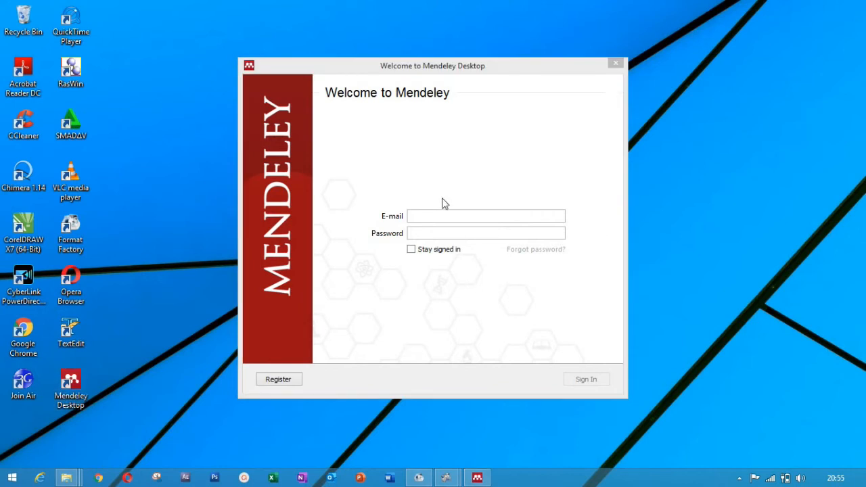
Step: Enter the account's Gmail address and password in the Mendeley Desktop E-mail and Password fields
{"action": "left_click", "coordinate": [443, 214]}
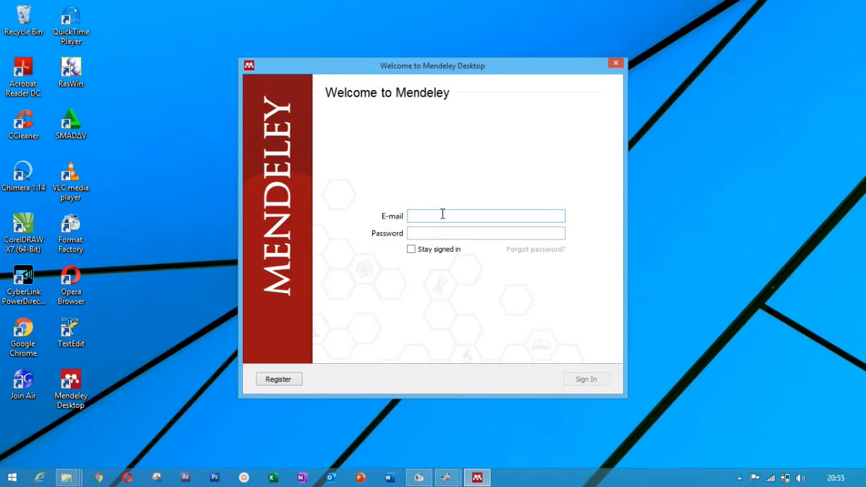
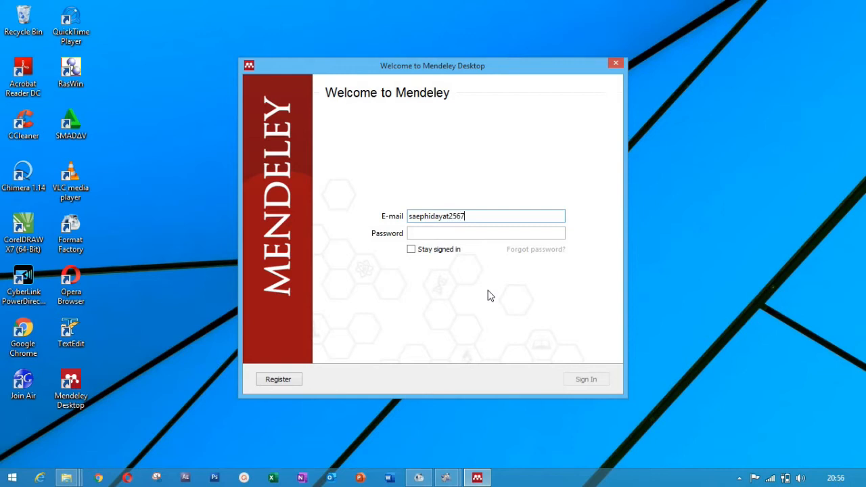
{"action": "key", "text": "Tab"}
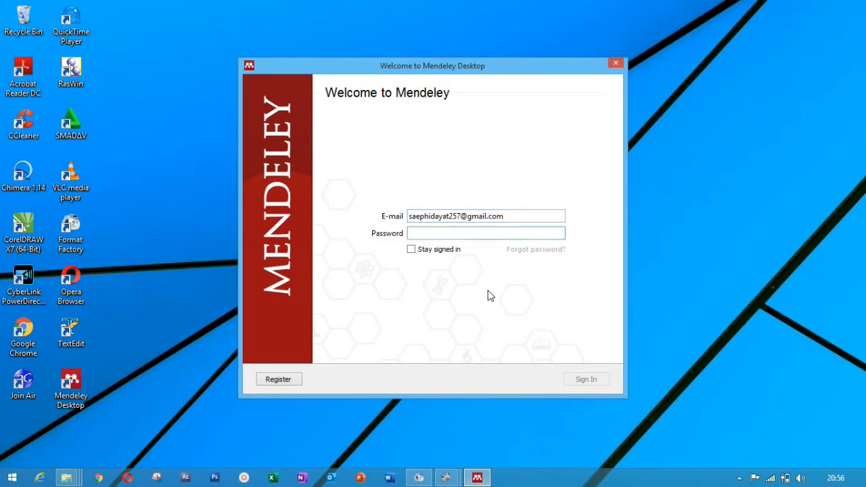
{"action": "type", "text": "•••••••••••"}
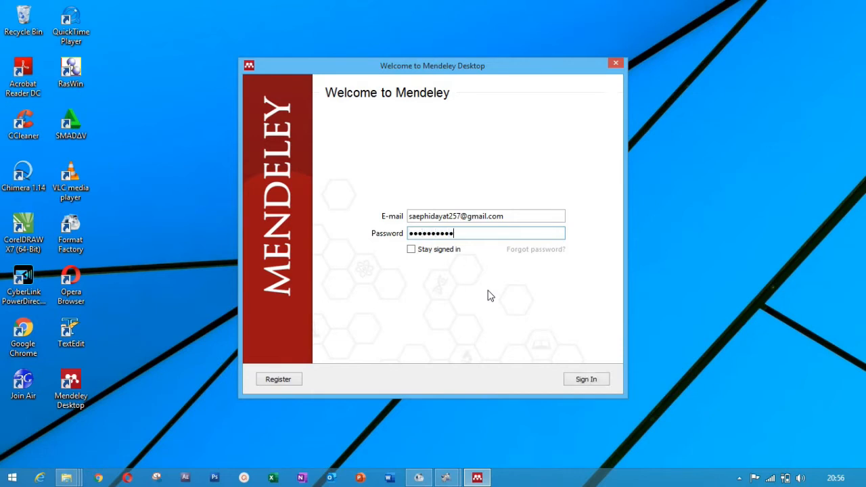
{"action": "type", "text": "•••"}
Step: Sign in, then close the Welcome to Mendeley dialog and the Add and Create tips popup
{"action": "left_click", "coordinate": [586, 383]}
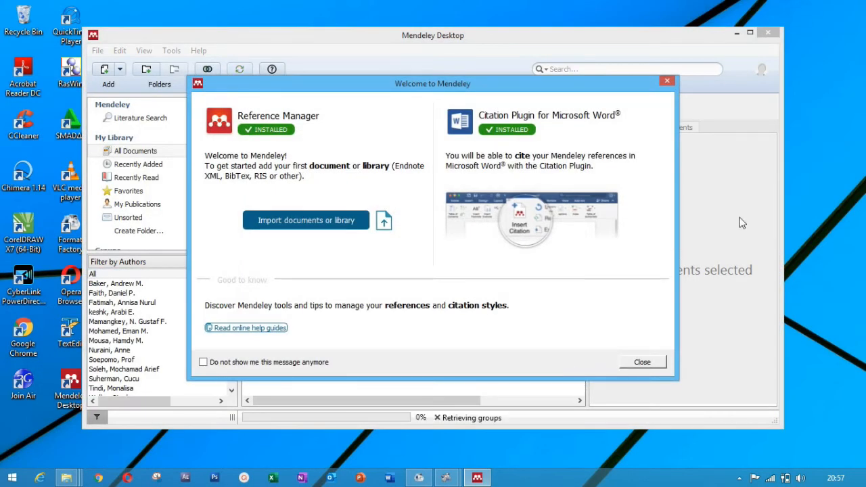
{"action": "left_click", "coordinate": [666, 82]}
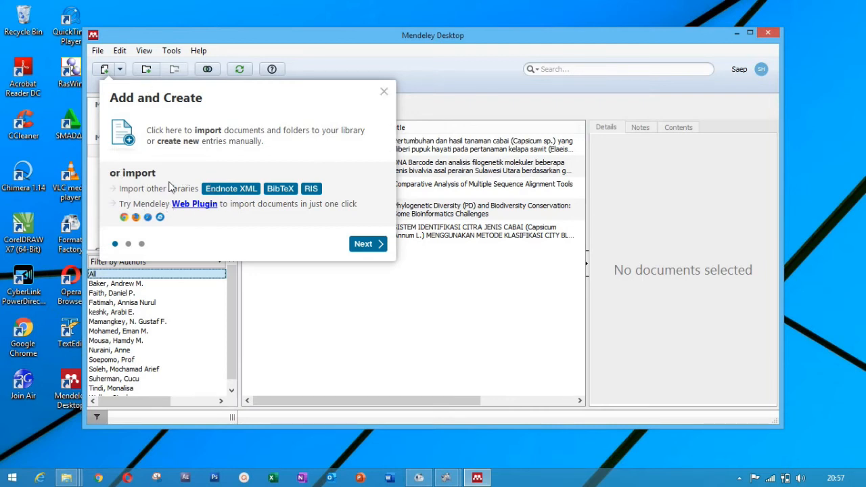
{"action": "left_click", "coordinate": [384, 93]}
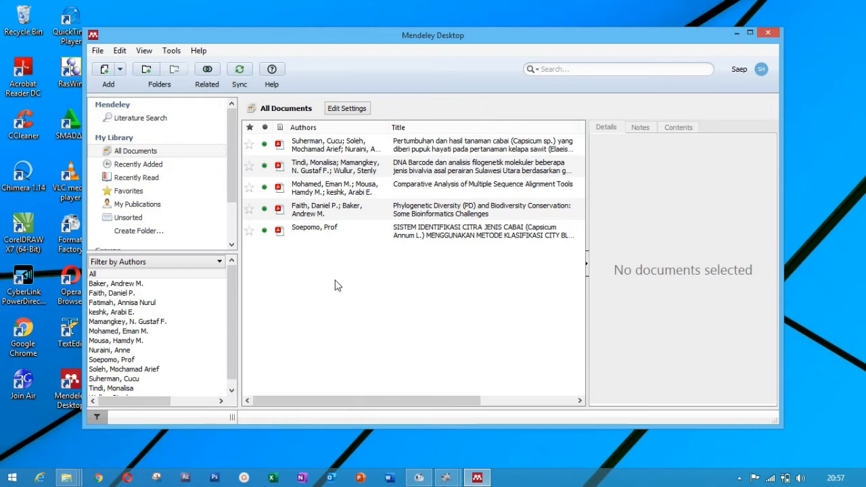
{"action": "left_click", "coordinate": [168, 52]}
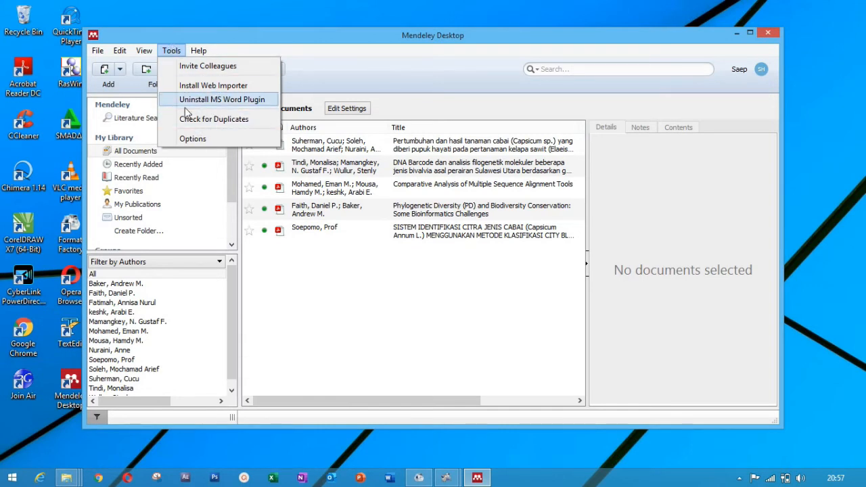
{"action": "mouse_move", "coordinate": [199, 52]}
{"action": "mouse_move", "coordinate": [171, 52]}
{"action": "left_click", "coordinate": [319, 333]}
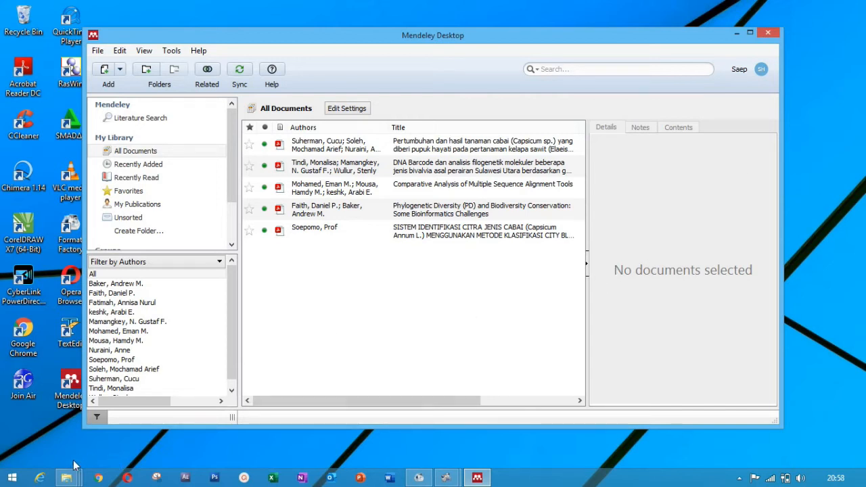
{"action": "mouse_move", "coordinate": [70, 480]}
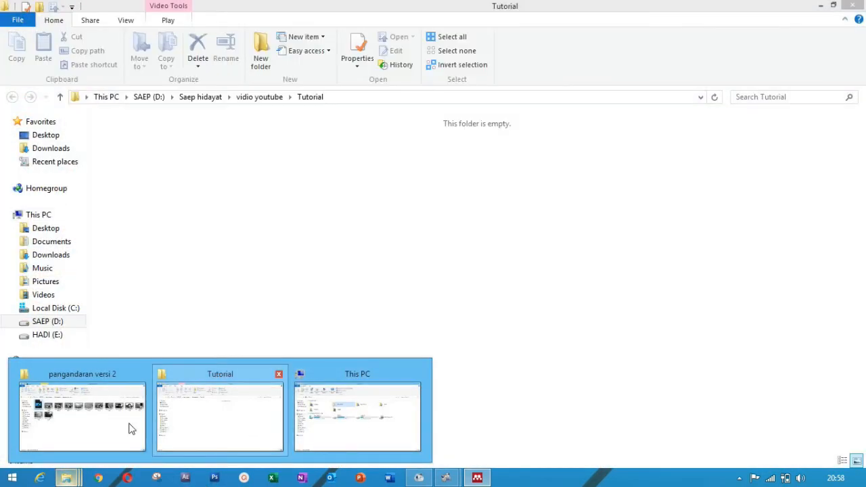
Step: Browse D: > personal folder > Tugas Kuliah > Metodologi penilitian > UAS > UAS jadi and open the proposal
{"action": "mouse_move", "coordinate": [148, 430]}
{"action": "left_click", "coordinate": [224, 401]}
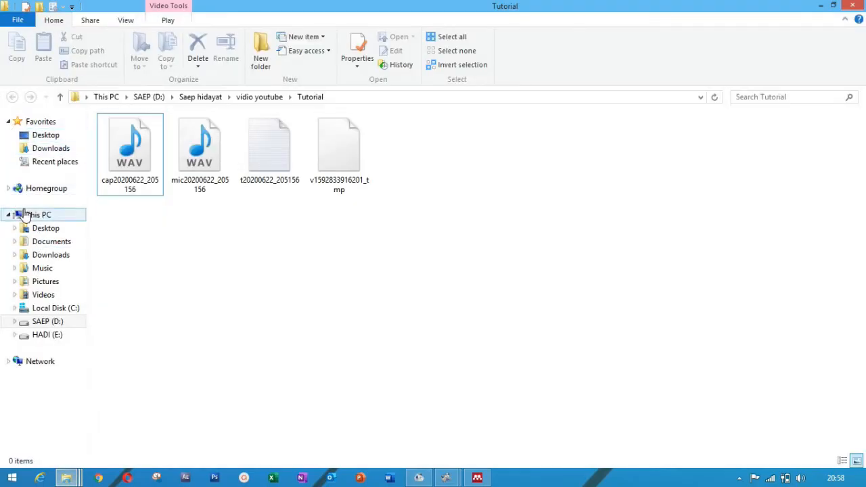
{"action": "left_click", "coordinate": [39, 324]}
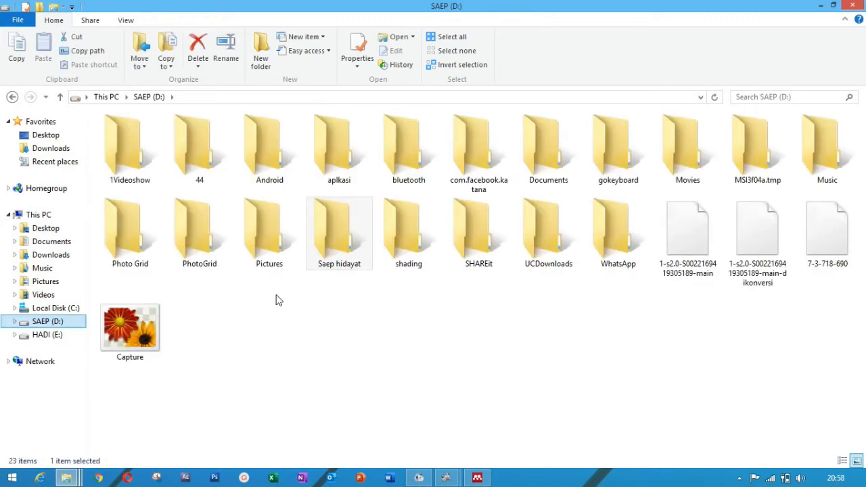
{"action": "left_click", "coordinate": [341, 257]}
{"action": "double_click", "coordinate": [343, 258]}
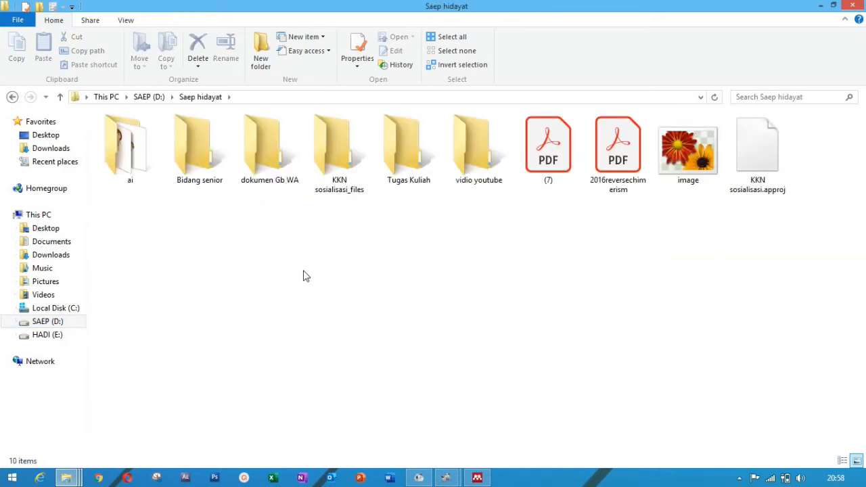
{"action": "double_click", "coordinate": [407, 150]}
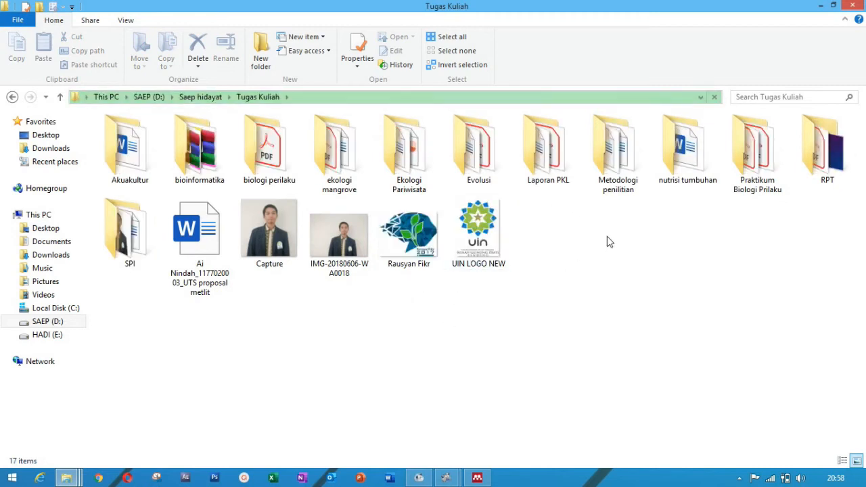
{"action": "double_click", "coordinate": [615, 197]}
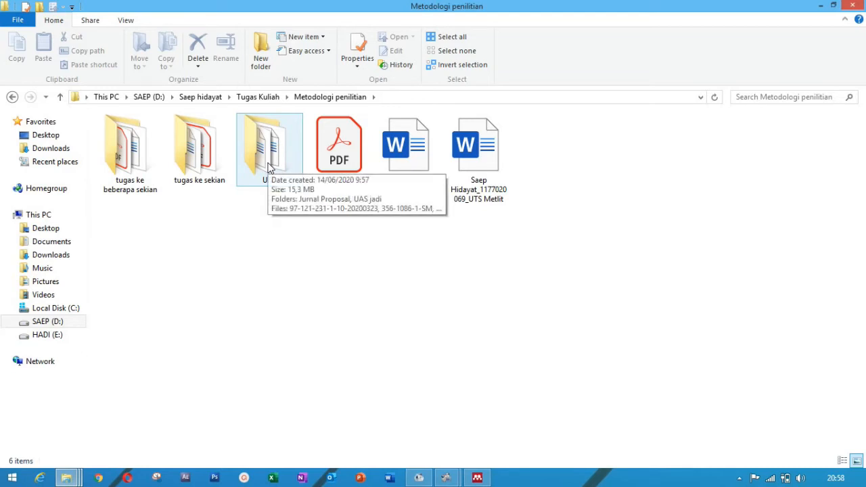
{"action": "double_click", "coordinate": [269, 167]}
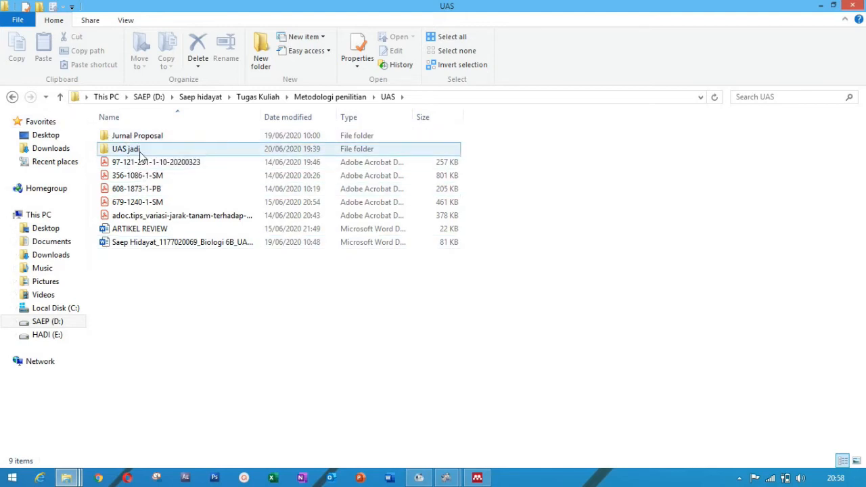
{"action": "double_click", "coordinate": [129, 149]}
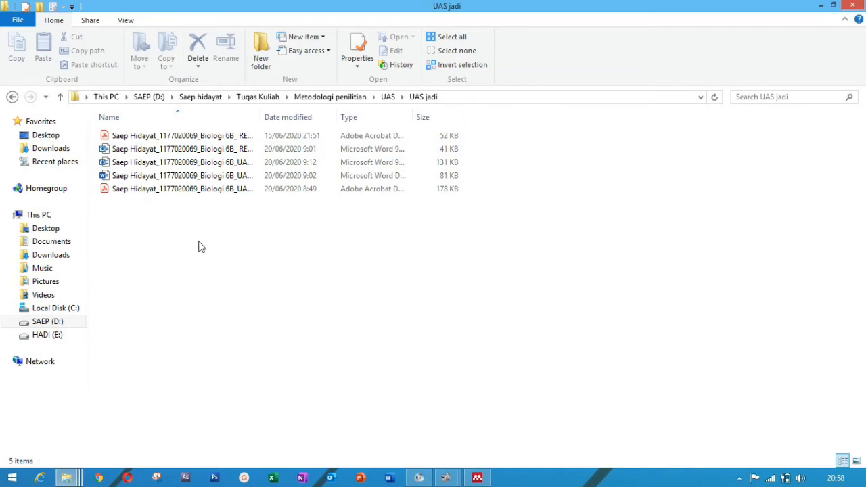
{"action": "left_click", "coordinate": [200, 164]}
{"action": "double_click", "coordinate": [201, 165]}
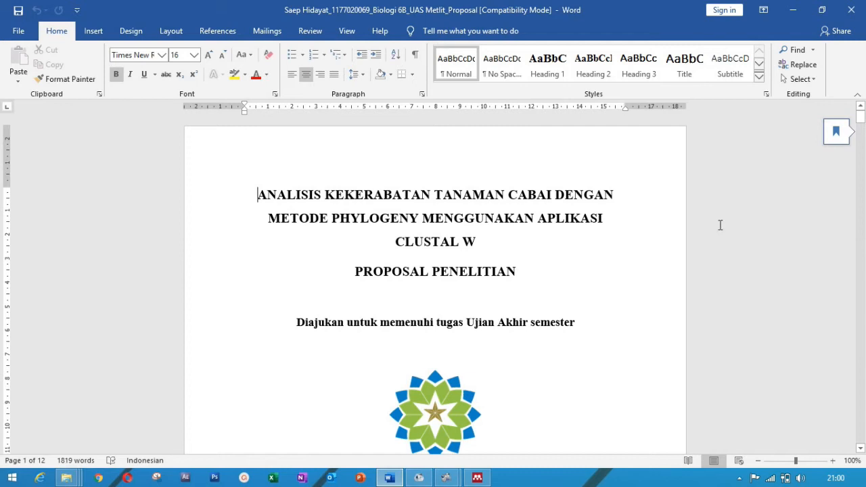
Step: Scroll down to the DAFTAR PUSTAKA reference list on page 11
{"action": "left_click_drag", "start_coordinate": [861, 122], "coordinate": [861, 420]}
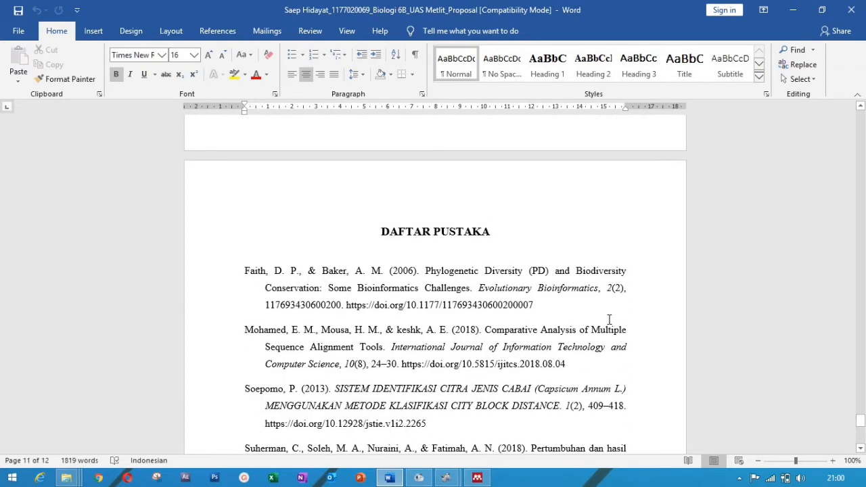
Step: Select every reference entry below the DAFTAR PUSTAKA heading and delete them, leaving 1675 words
{"action": "left_click", "coordinate": [567, 269]}
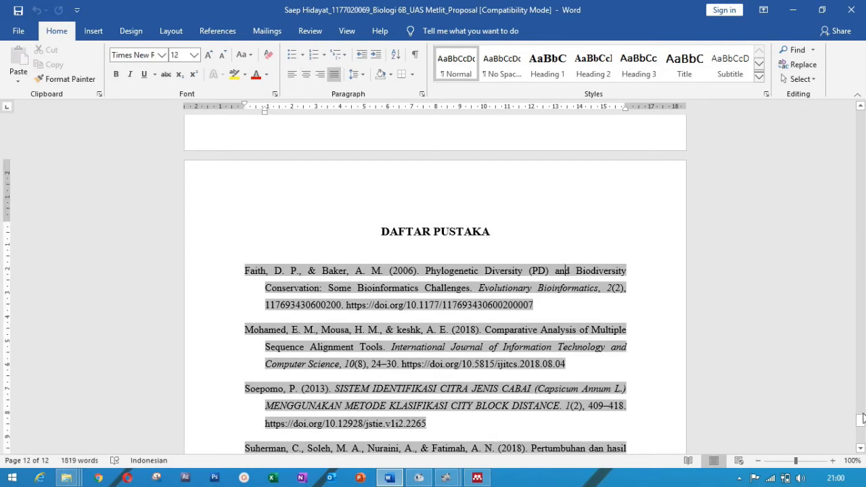
{"action": "mouse_move", "coordinate": [863, 425]}
{"action": "left_mouse_down"}
{"action": "mouse_move", "coordinate": [851, 361]}
{"action": "mouse_move", "coordinate": [846, 421]}
{"action": "left_mouse_up"}
{"action": "left_click_drag", "start_coordinate": [238, 332], "coordinate": [648, 371]}
{"action": "key", "text": "Delete"}
{"action": "left_click_drag", "start_coordinate": [862, 420], "coordinate": [833, 245]}
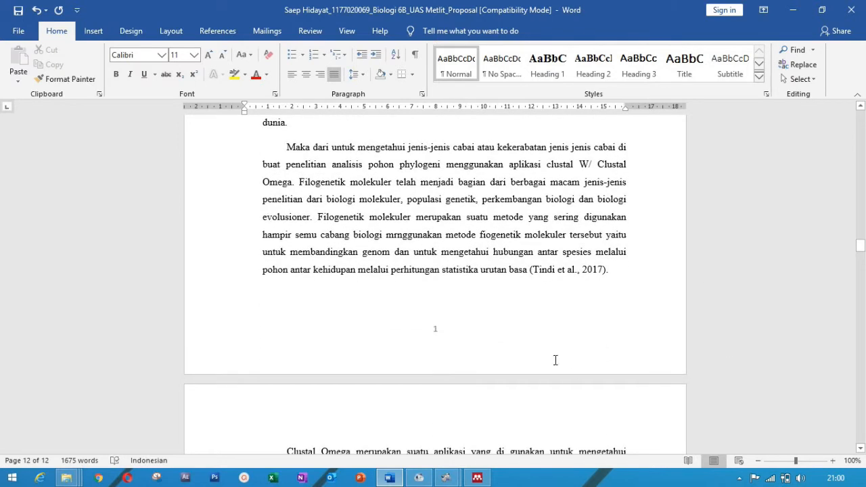
Step: Delete the (Tindi et al., 2017) citation so the paragraph ends at 'urutan basa'
{"action": "left_click", "coordinate": [535, 271]}
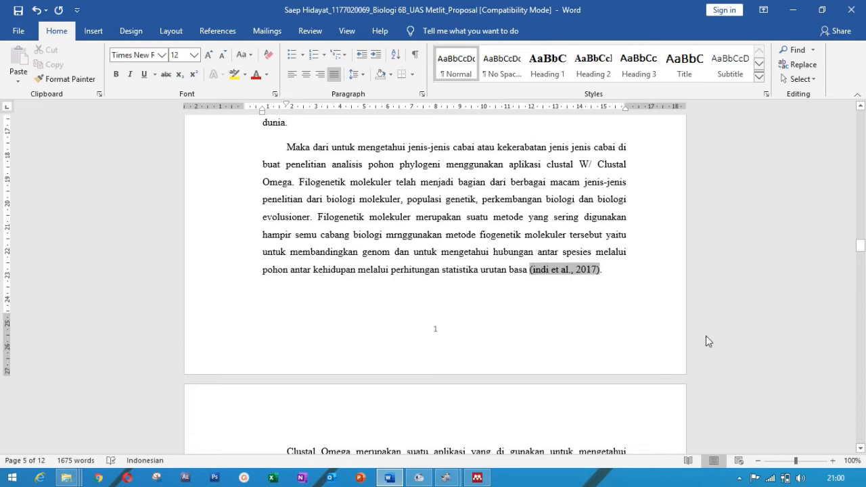
{"action": "left_click_drag", "start_coordinate": [609, 269], "coordinate": [527, 267]}
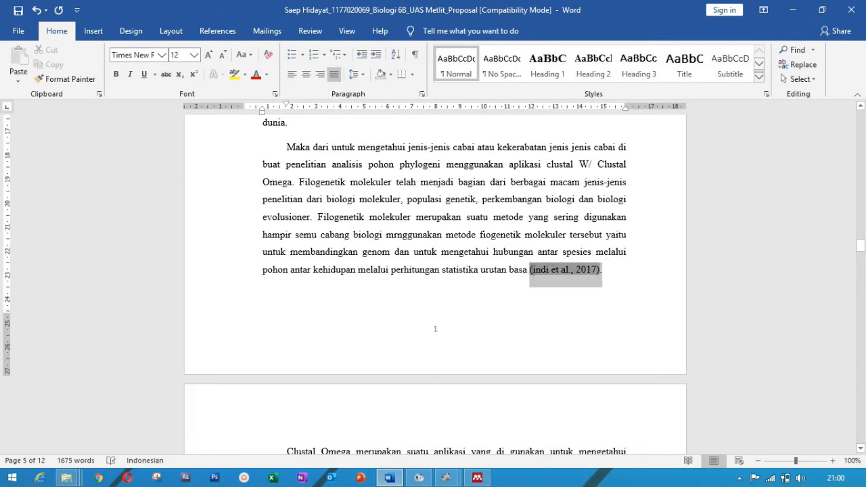
{"action": "key", "text": "BackSpace"}
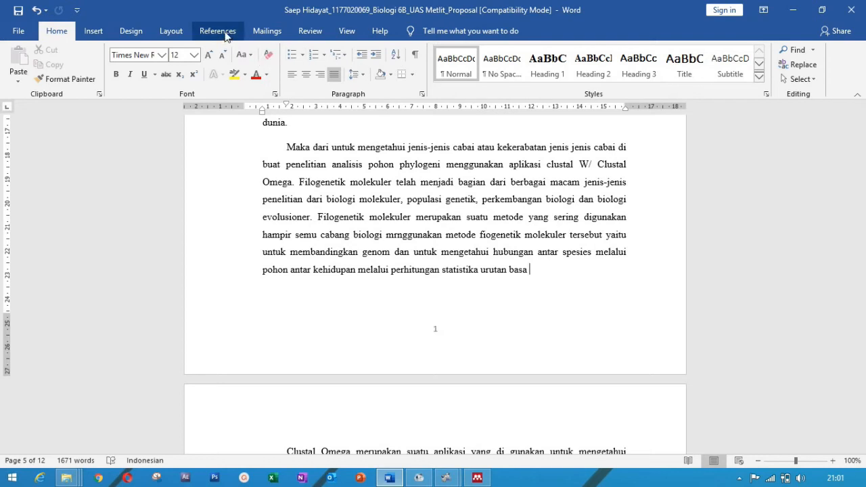
Step: Start a Mendeley Cite-O-Matic citation at the paragraph end and go to the Mendeley library to pick a source
{"action": "left_click", "coordinate": [218, 31]}
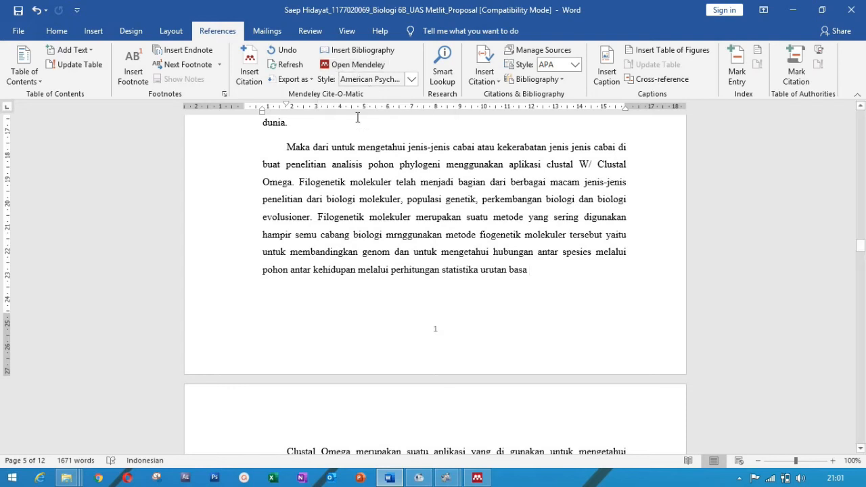
{"action": "left_click", "coordinate": [249, 74]}
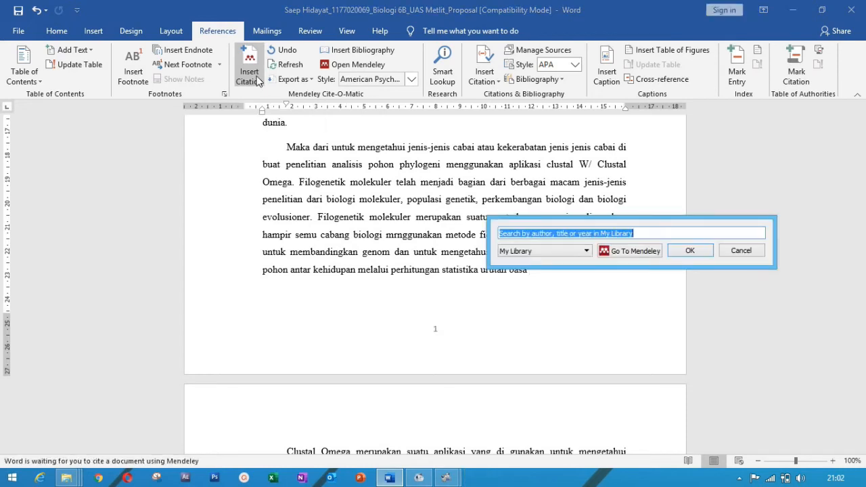
{"action": "left_click", "coordinate": [631, 251]}
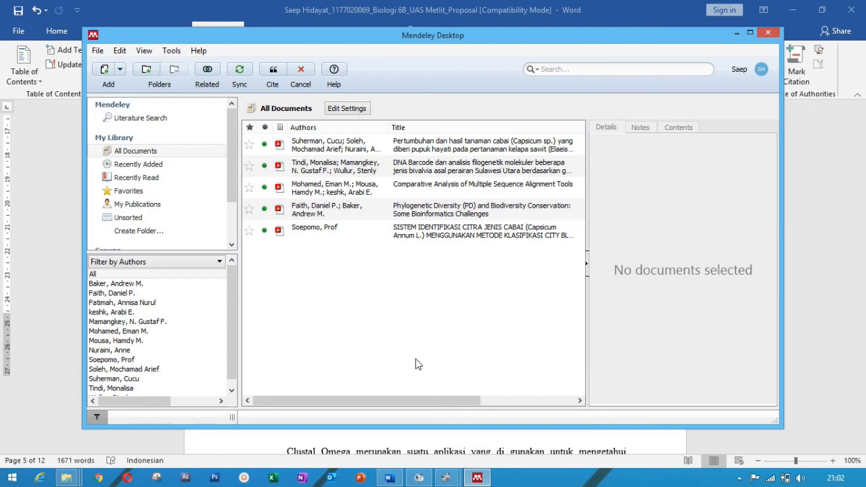
{"action": "left_click", "coordinate": [120, 69]}
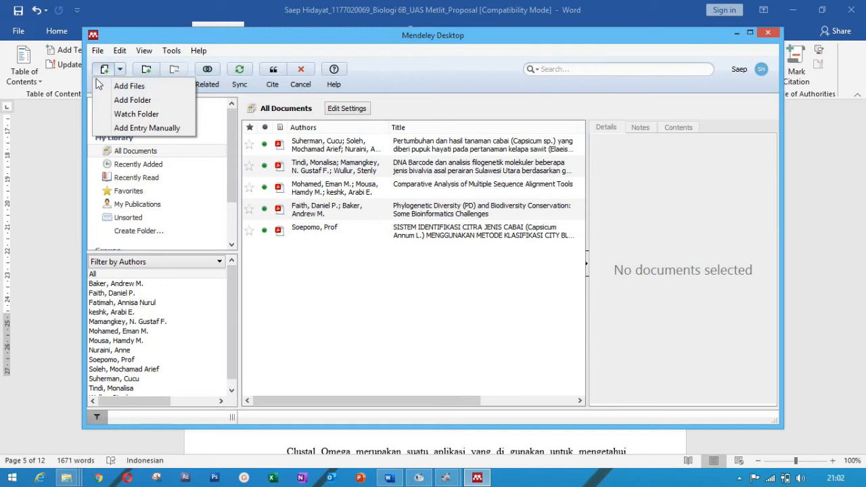
{"action": "left_click", "coordinate": [132, 87]}
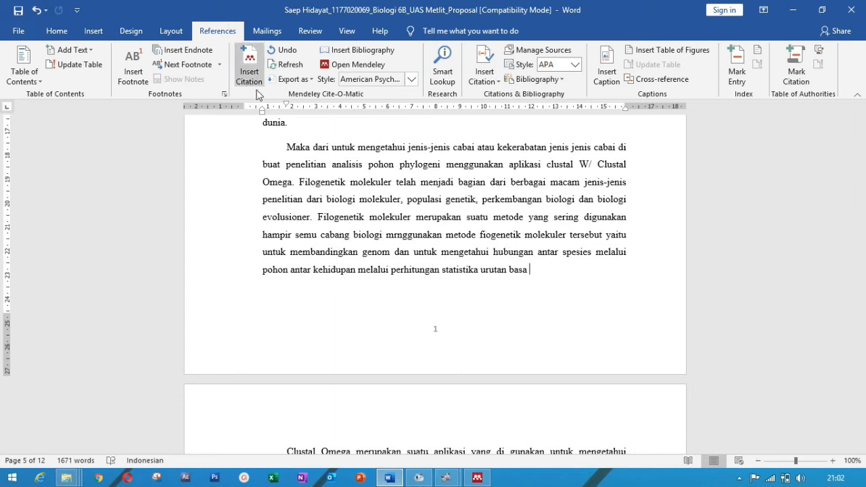
{"action": "left_click", "coordinate": [478, 477]}
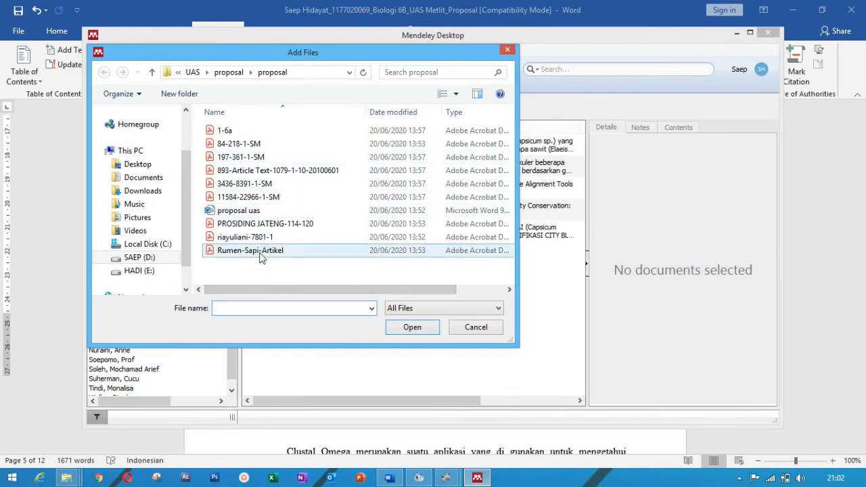
{"action": "left_click", "coordinate": [233, 146]}
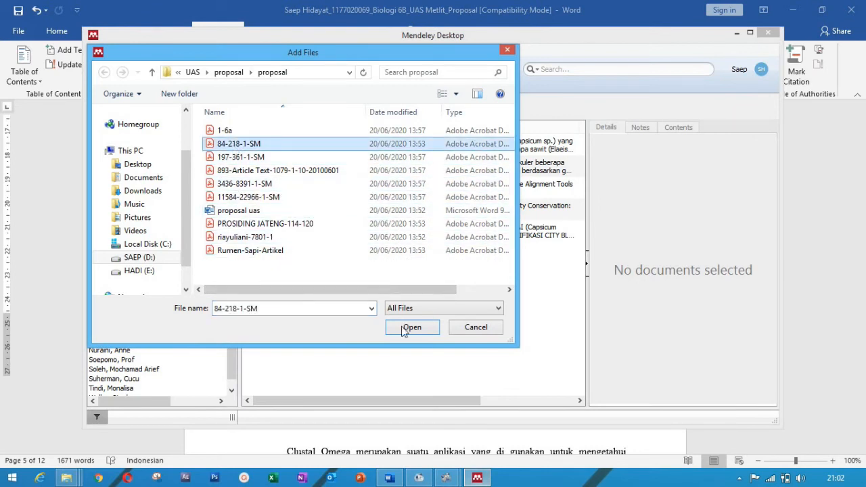
{"action": "left_click", "coordinate": [509, 51]}
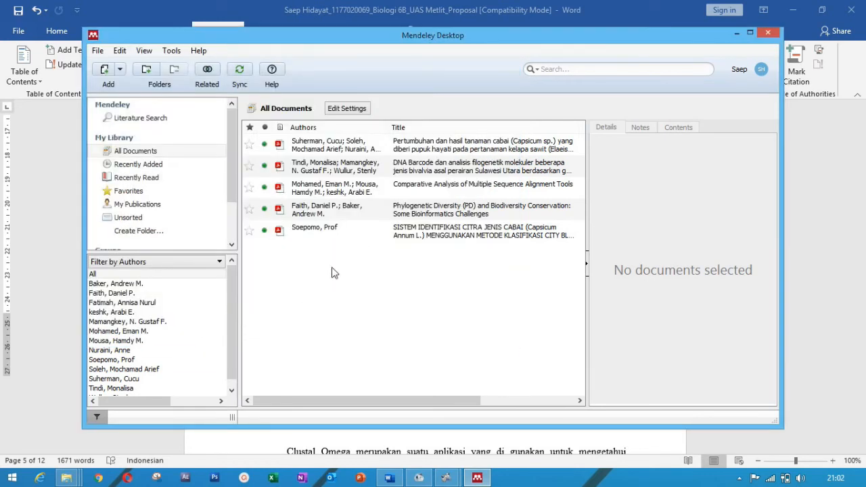
{"action": "left_click", "coordinate": [120, 69]}
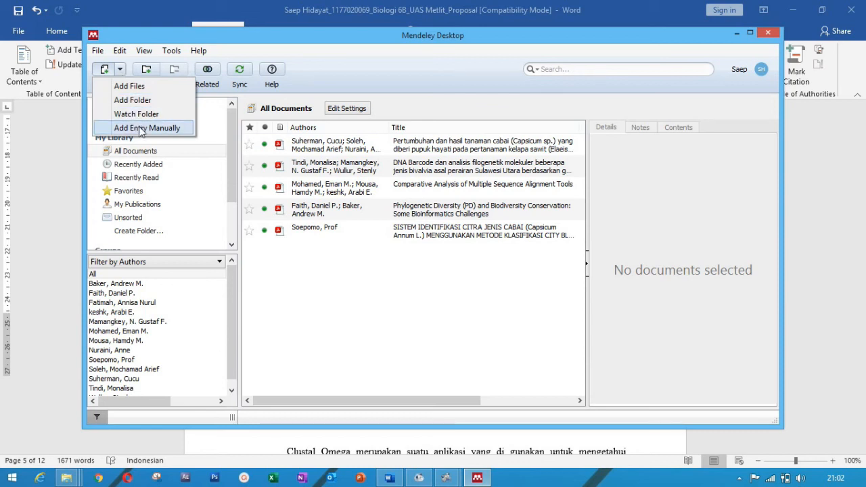
Step: Review the details of the Tindi et al. 2017 DNA Barcode article in Mendeley, then return to Word
{"action": "left_click", "coordinate": [305, 302]}
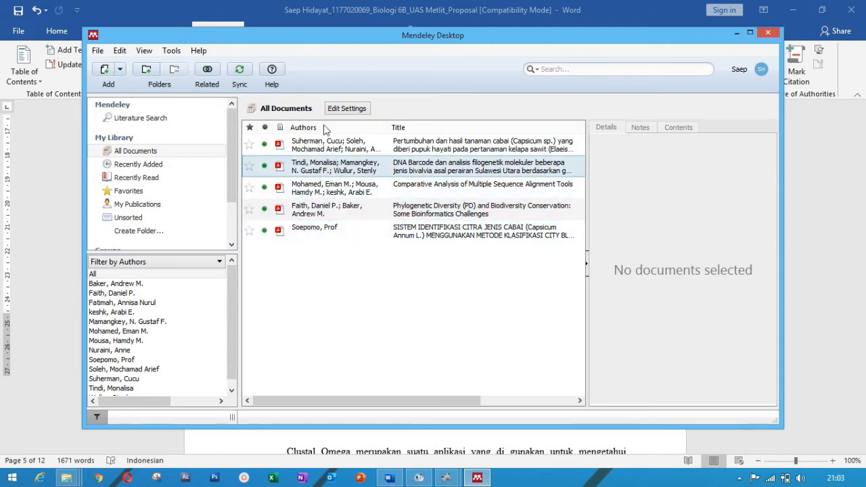
{"action": "left_click", "coordinate": [310, 174]}
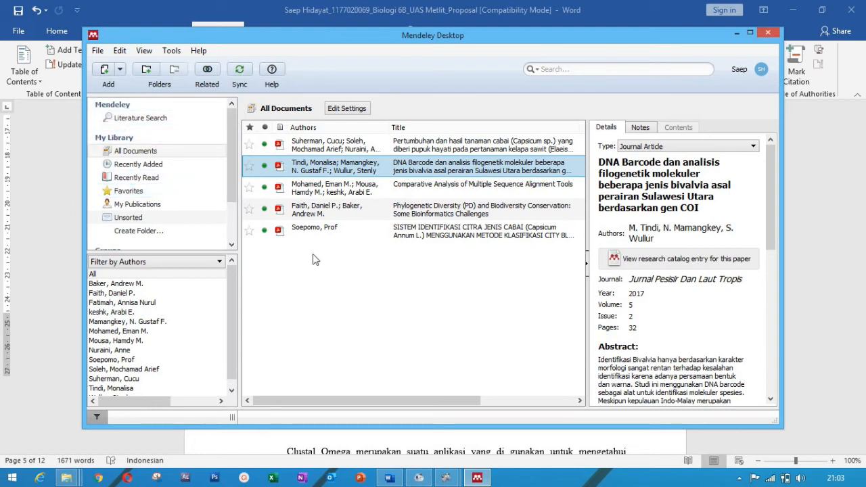
{"action": "left_click", "coordinate": [389, 478]}
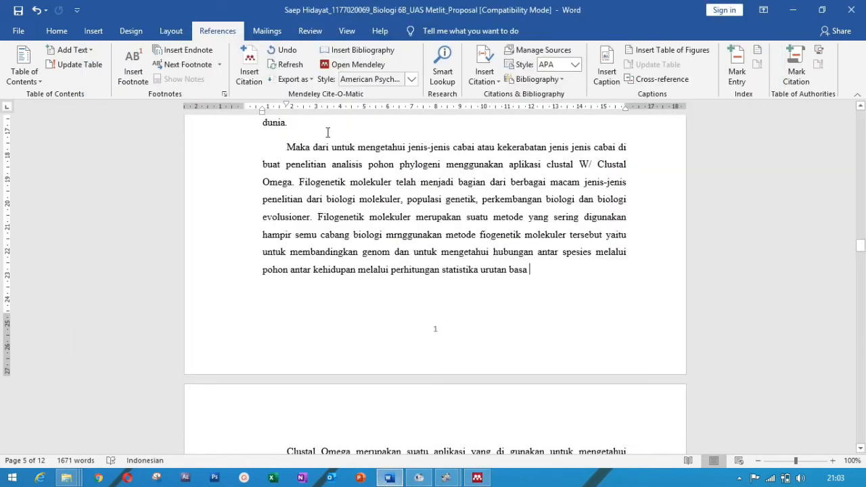
Step: Insert a Mendeley citation, choosing the Tindi DNA Barcode article from the library
{"action": "left_click", "coordinate": [255, 81]}
{"action": "left_click", "coordinate": [632, 306]}
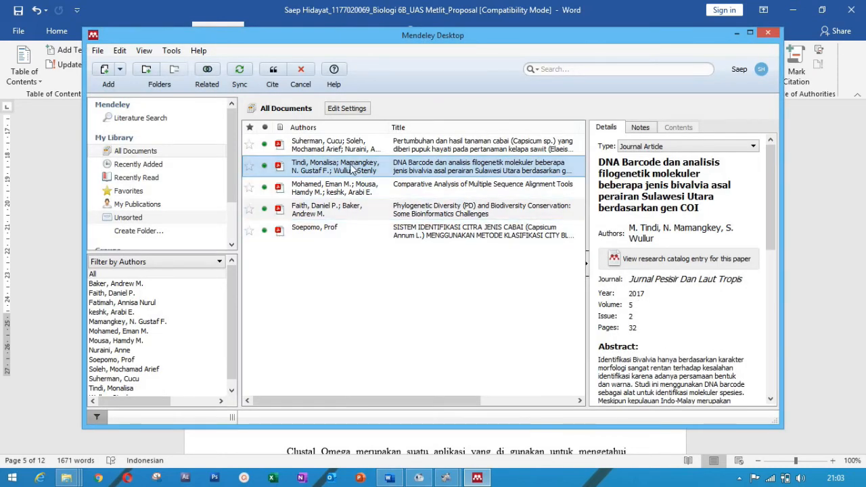
{"action": "left_click", "coordinate": [273, 71]}
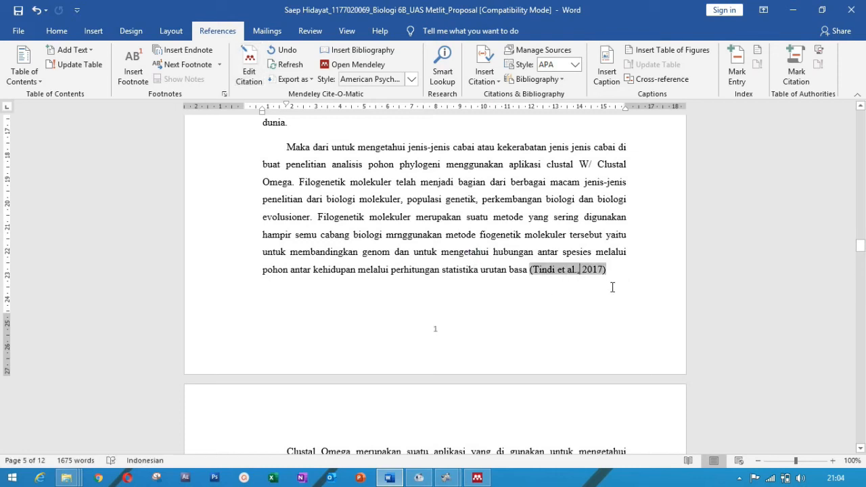
Step: Check the new (Tindi et al., 2017) citation against the existing Suherman et al., 2018 citation
{"action": "left_click", "coordinate": [569, 273]}
{"action": "left_click_drag", "start_coordinate": [861, 249], "coordinate": [857, 294]}
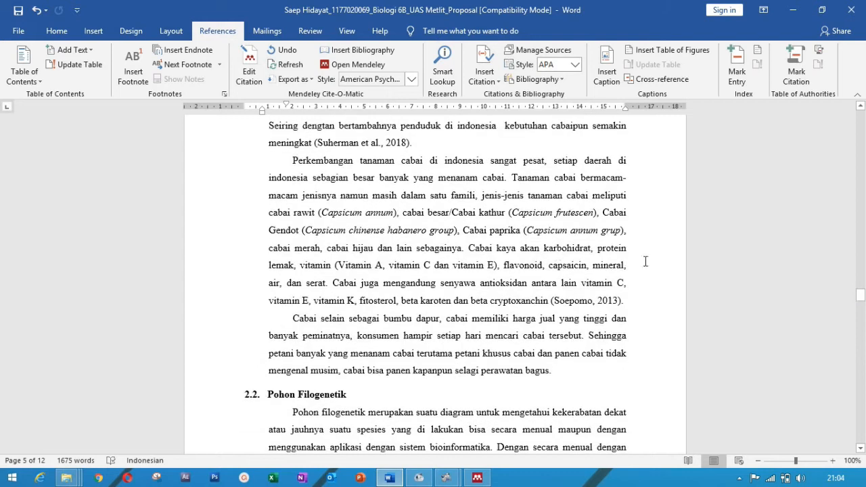
{"action": "left_click", "coordinate": [369, 144]}
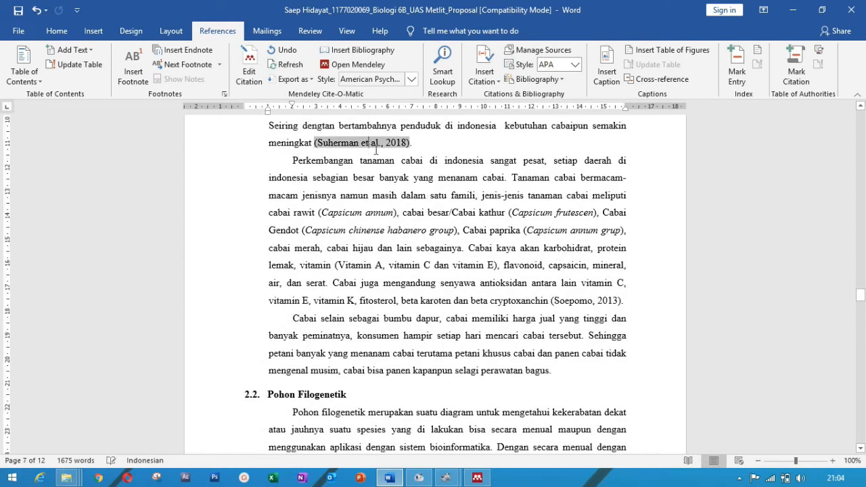
{"action": "mouse_move", "coordinate": [861, 296]}
{"action": "left_mouse_down"}
{"action": "mouse_move", "coordinate": [862, 304]}
{"action": "mouse_move", "coordinate": [862, 233]}
{"action": "mouse_move", "coordinate": [862, 242]}
{"action": "left_mouse_up"}
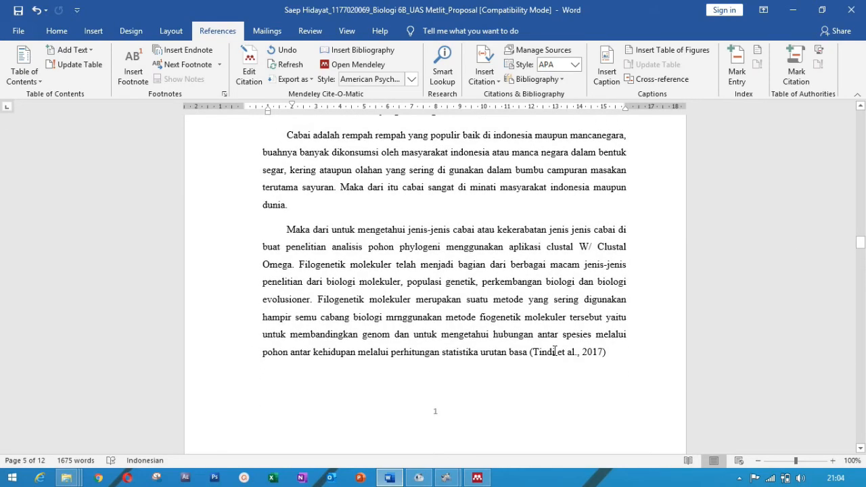
{"action": "left_click", "coordinate": [555, 352]}
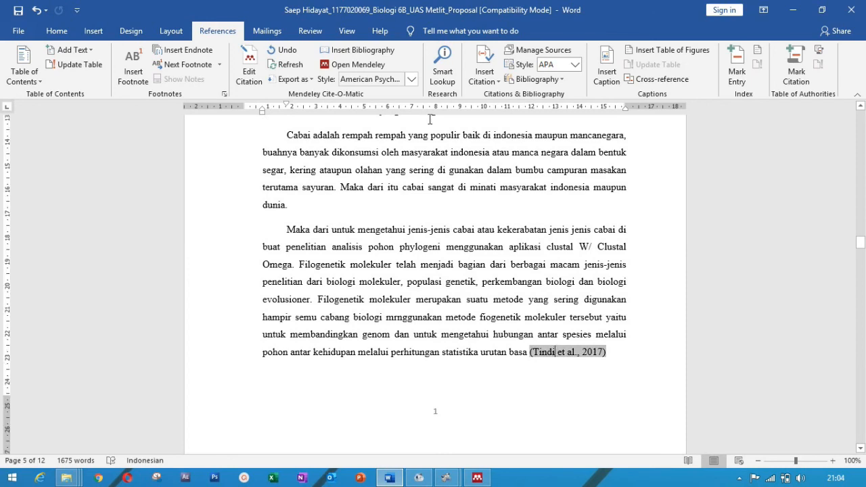
{"action": "left_click", "coordinate": [410, 79]}
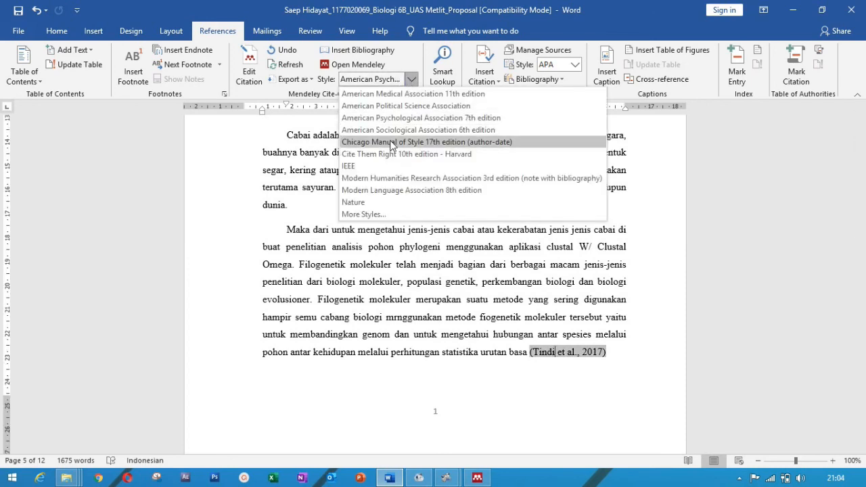
{"action": "left_click", "coordinate": [364, 166]}
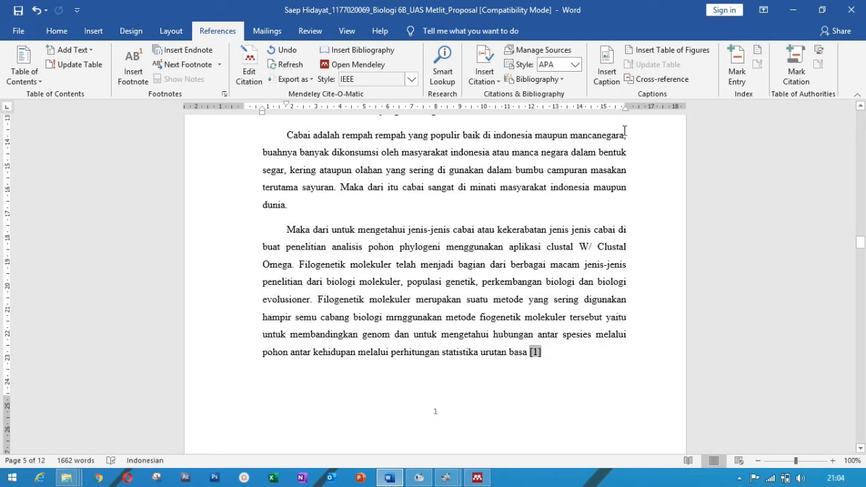
{"action": "left_click", "coordinate": [411, 81]}
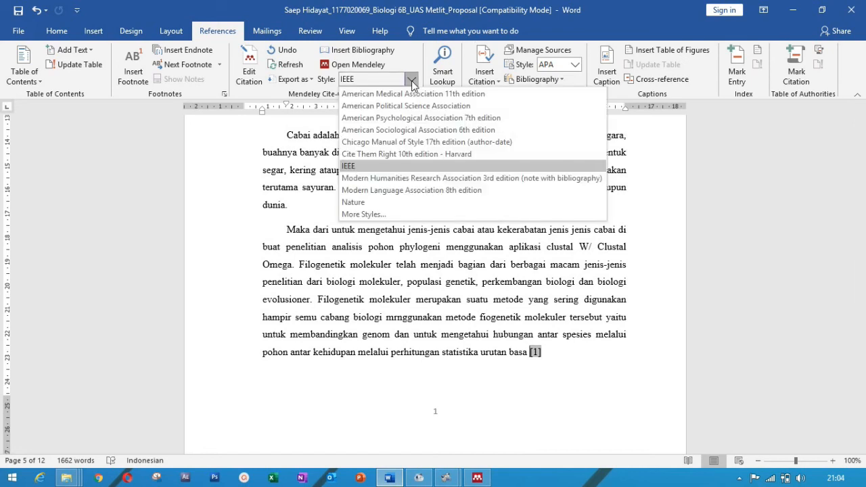
{"action": "left_click", "coordinate": [371, 95]}
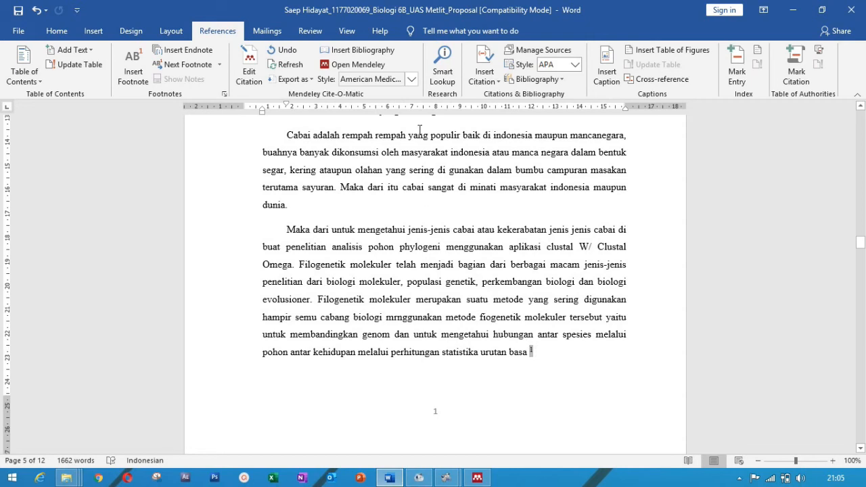
{"action": "left_click", "coordinate": [412, 80]}
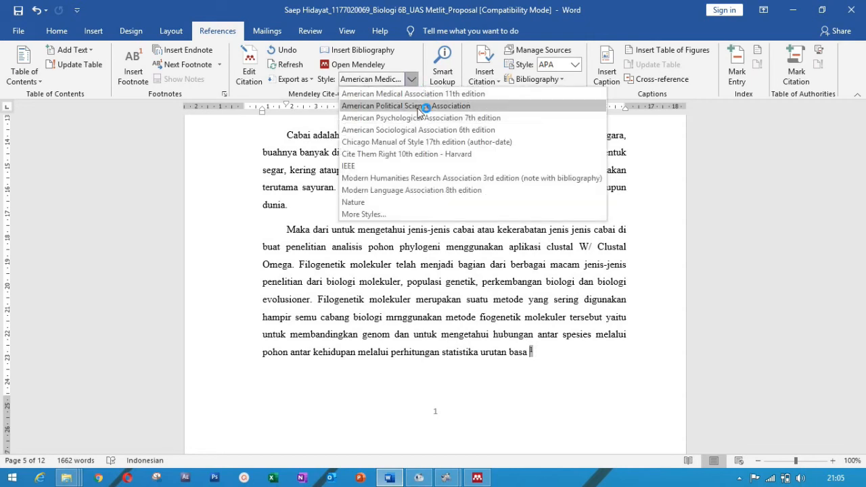
{"action": "left_click", "coordinate": [420, 107]}
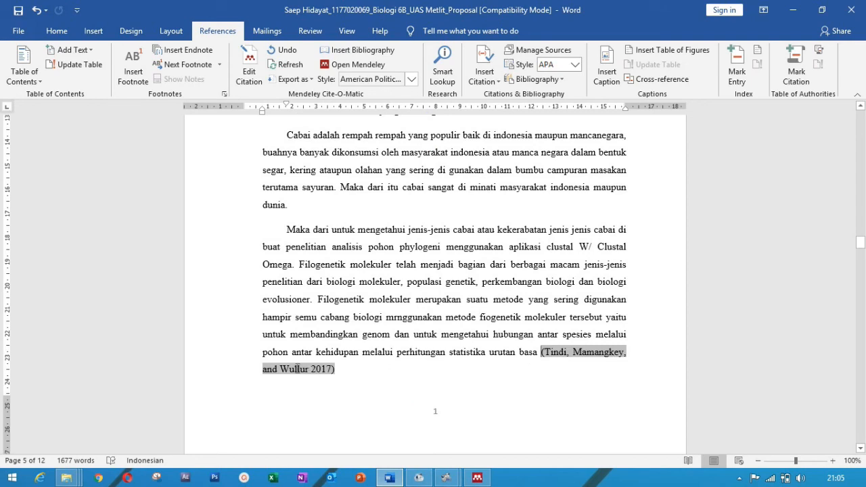
{"action": "left_click", "coordinate": [411, 80]}
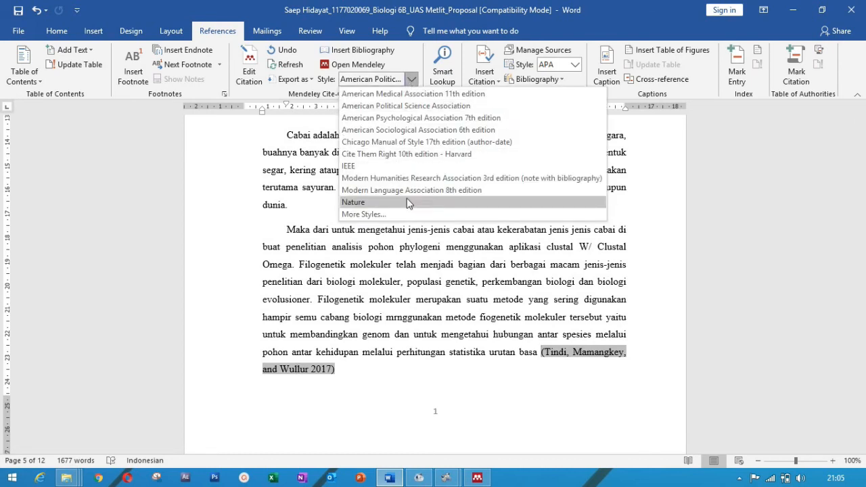
{"action": "left_click", "coordinate": [404, 119]}
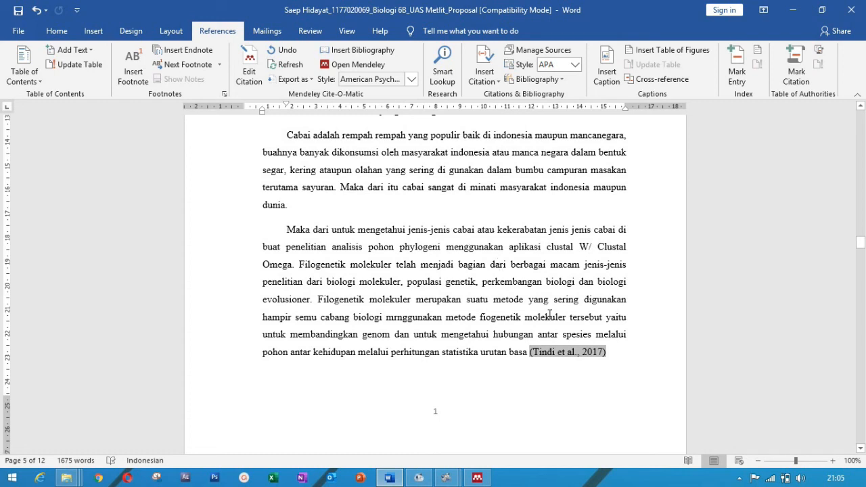
{"action": "left_click", "coordinate": [628, 355]}
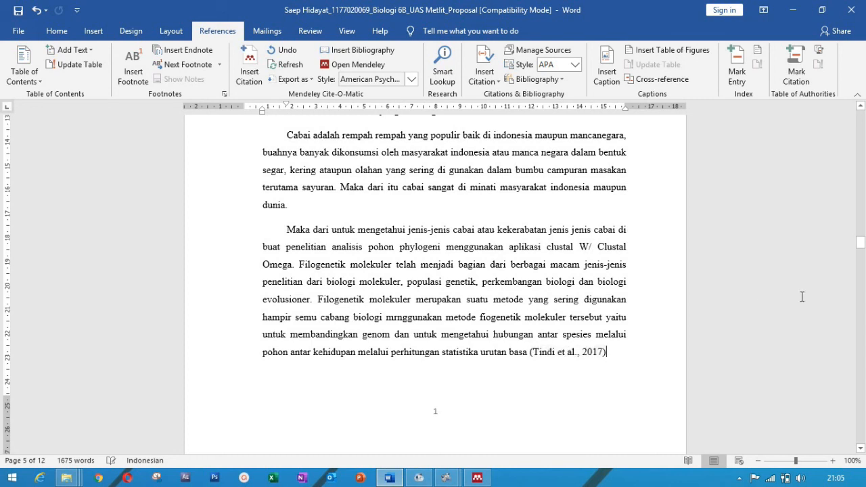
Step: Insert the Mendeley bibliography directly below the DAFTAR PUSTAKA heading
{"action": "left_click_drag", "start_coordinate": [860, 242], "coordinate": [859, 423]}
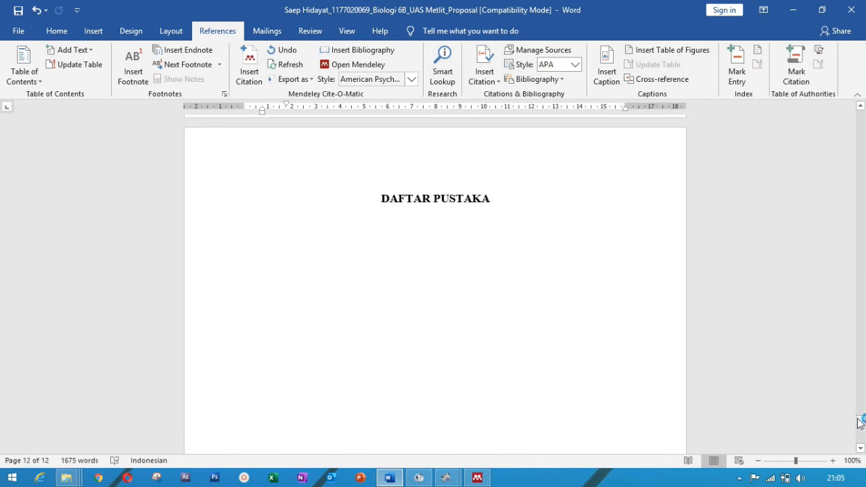
{"action": "left_click", "coordinate": [325, 263]}
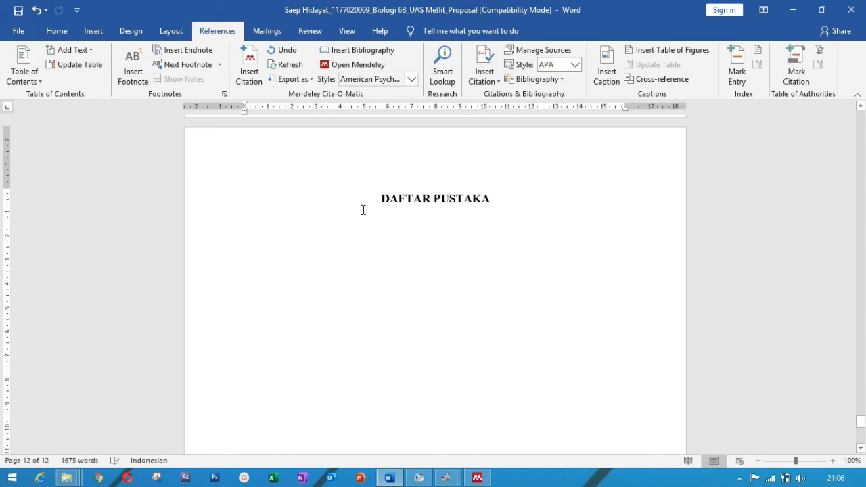
{"action": "left_click", "coordinate": [384, 53]}
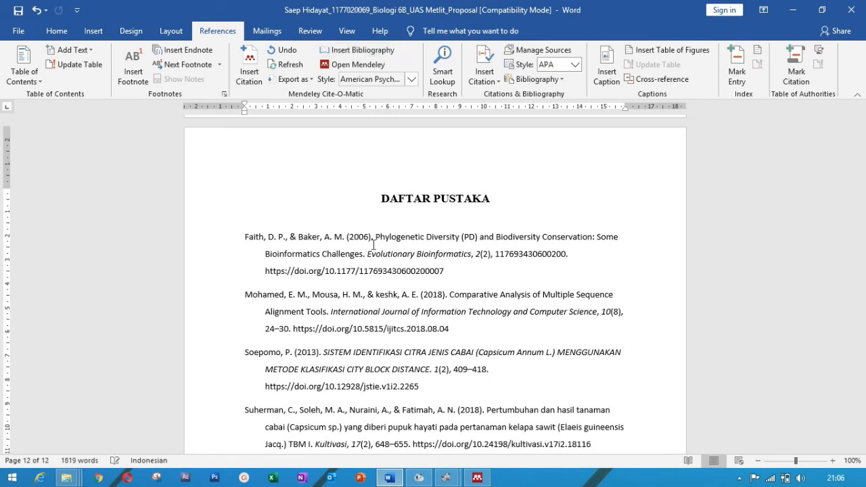
{"action": "left_click", "coordinate": [416, 238]}
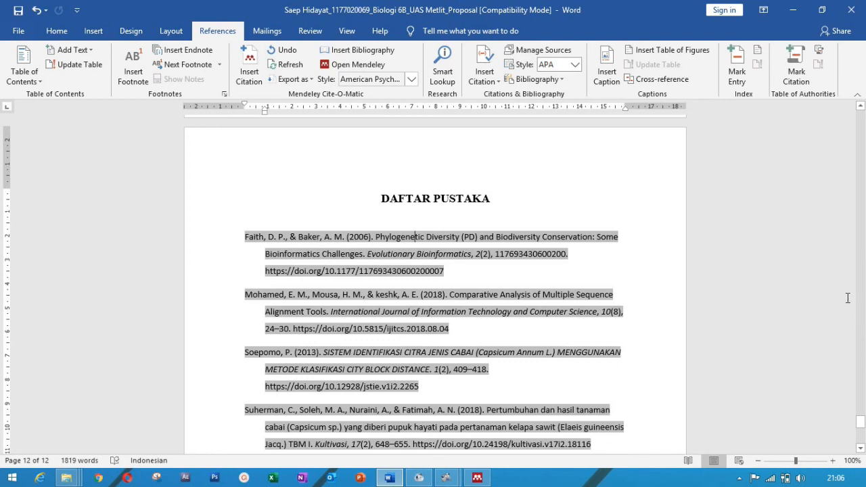
{"action": "left_click", "coordinate": [56, 31]}
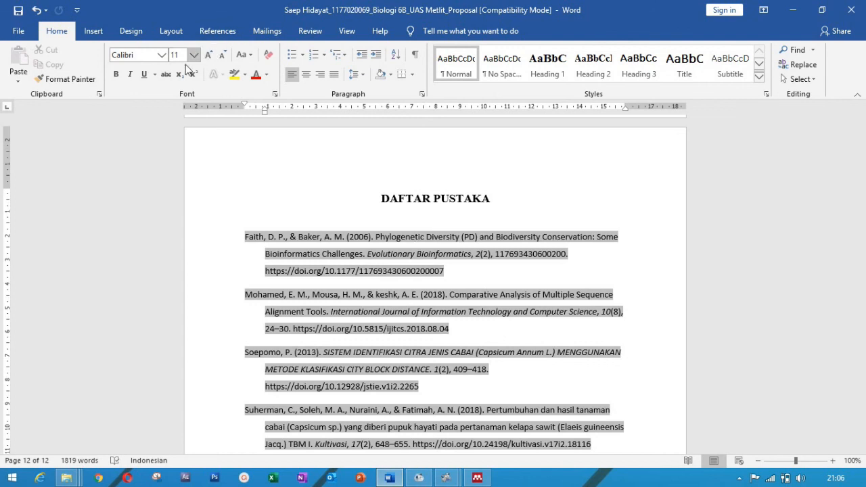
Step: Format the five DAFTAR PUSTAKA references as Times New Roman, 12 pt, justified
{"action": "left_click", "coordinate": [418, 315]}
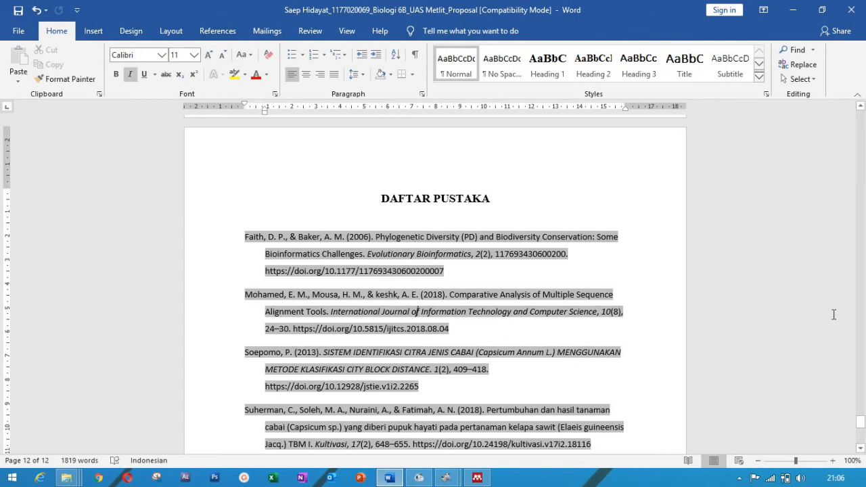
{"action": "left_click_drag", "start_coordinate": [860, 422], "coordinate": [861, 424]}
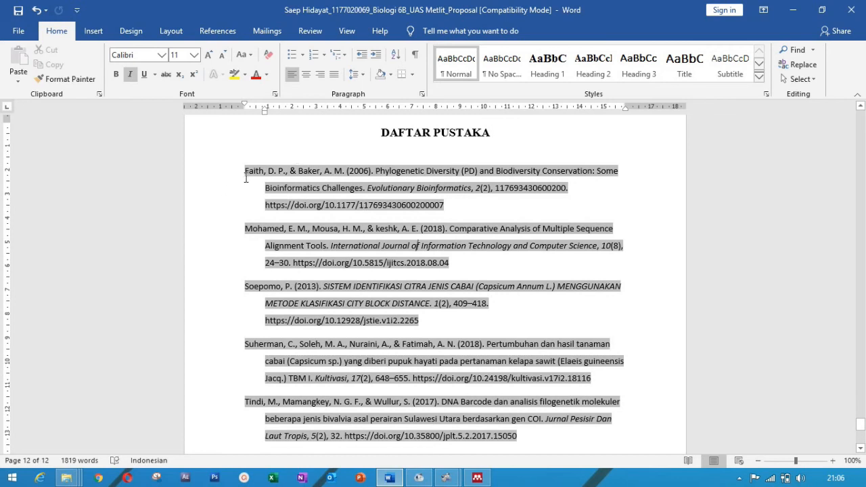
{"action": "left_click_drag", "start_coordinate": [245, 172], "coordinate": [528, 441]}
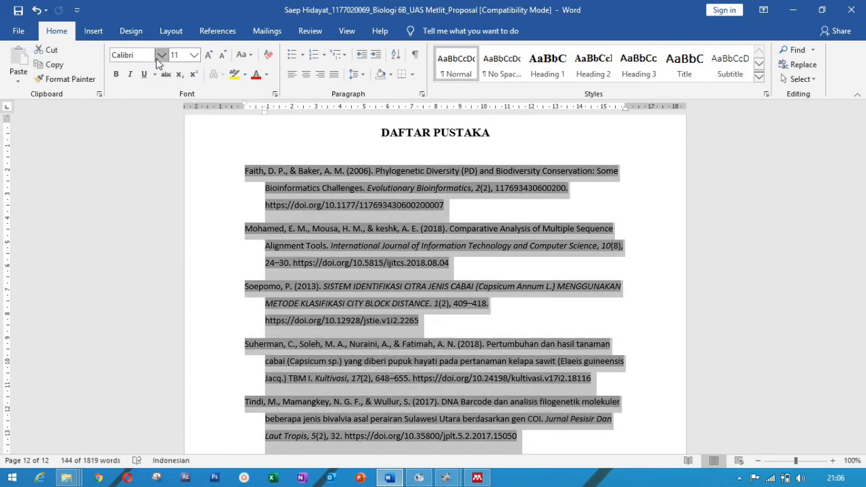
{"action": "left_click", "coordinate": [160, 56]}
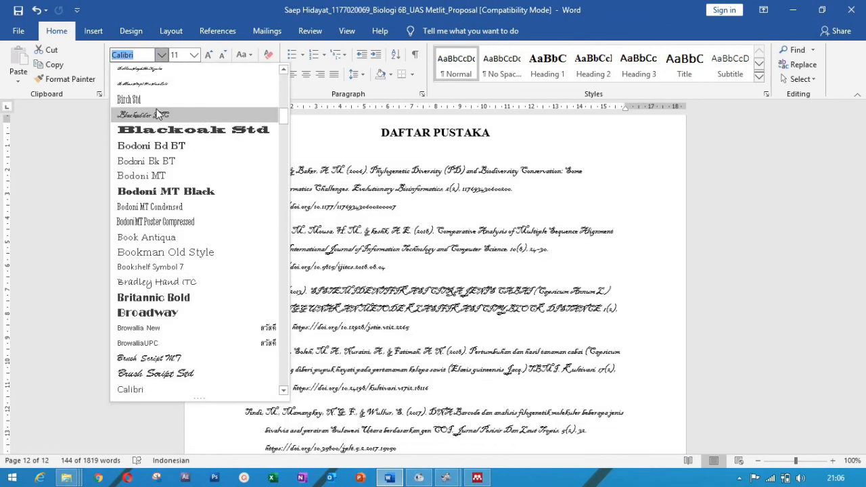
{"action": "type", "text": "Times New R"}
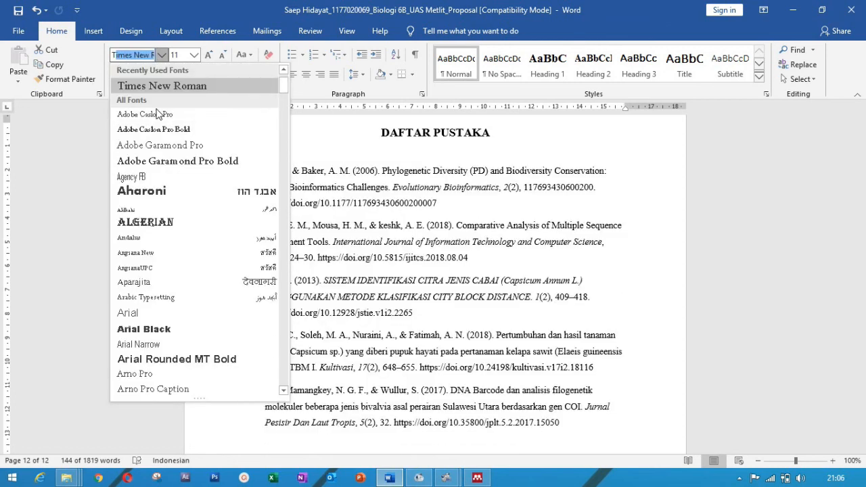
{"action": "key", "text": "Return"}
{"action": "left_click", "coordinate": [194, 55]}
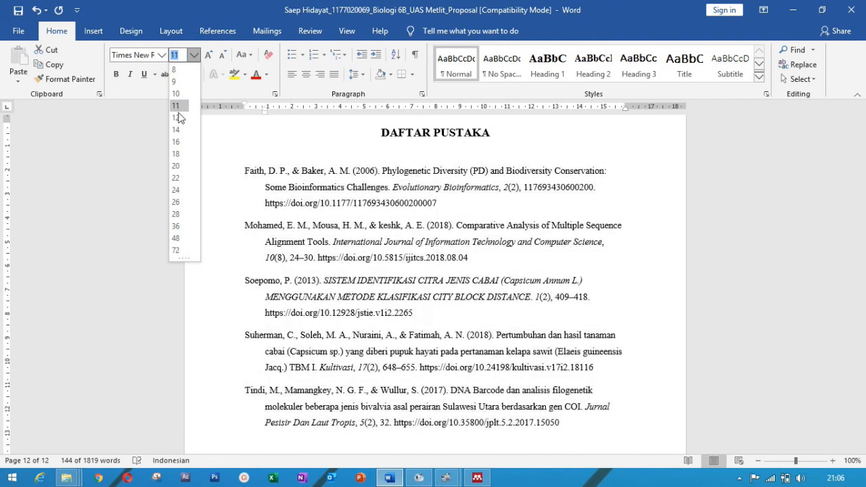
{"action": "left_click", "coordinate": [177, 118]}
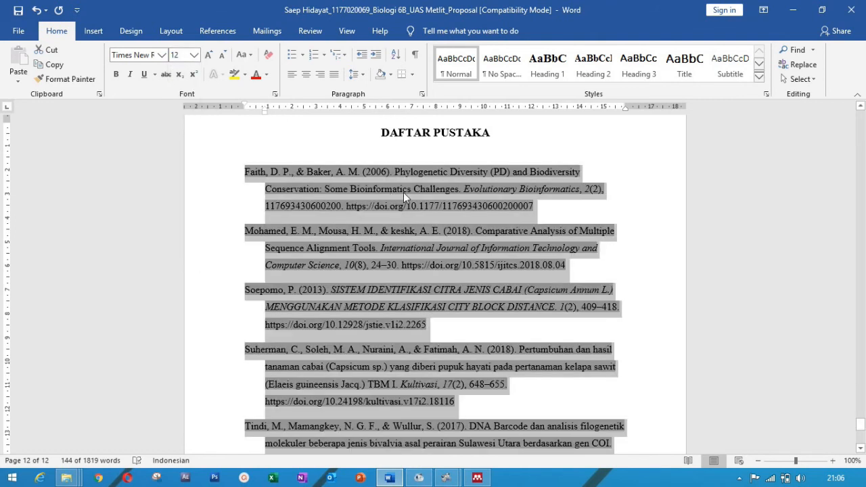
{"action": "key", "text": "ctrl+j"}
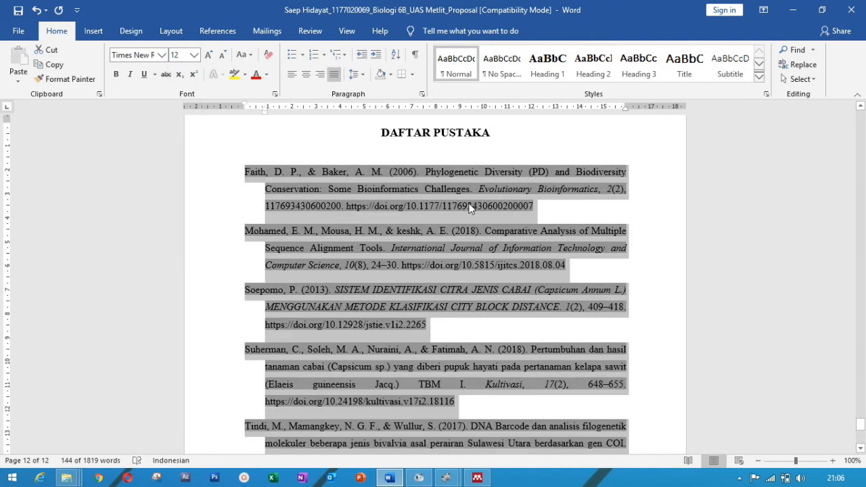
{"action": "left_click", "coordinate": [462, 232]}
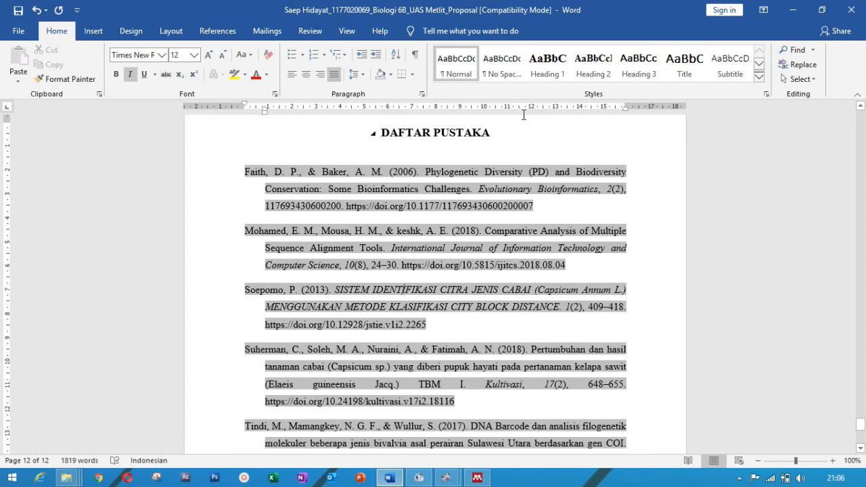
{"action": "left_click", "coordinate": [511, 128]}
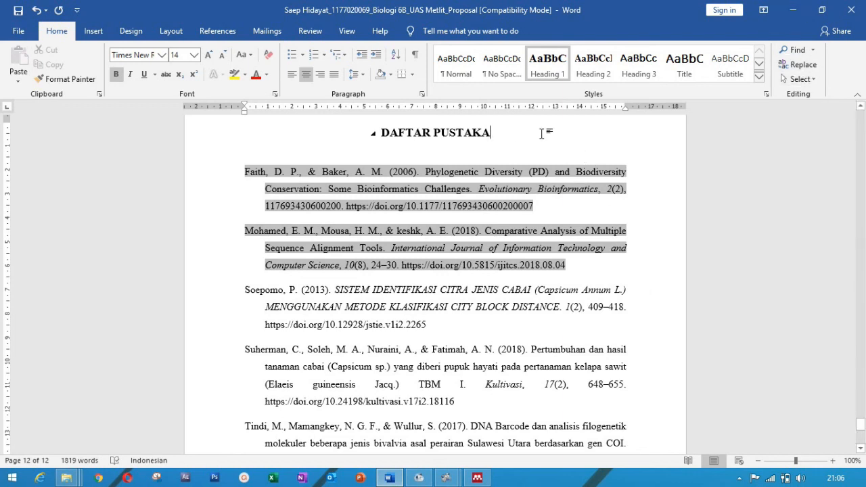
{"action": "key", "text": "Return"}
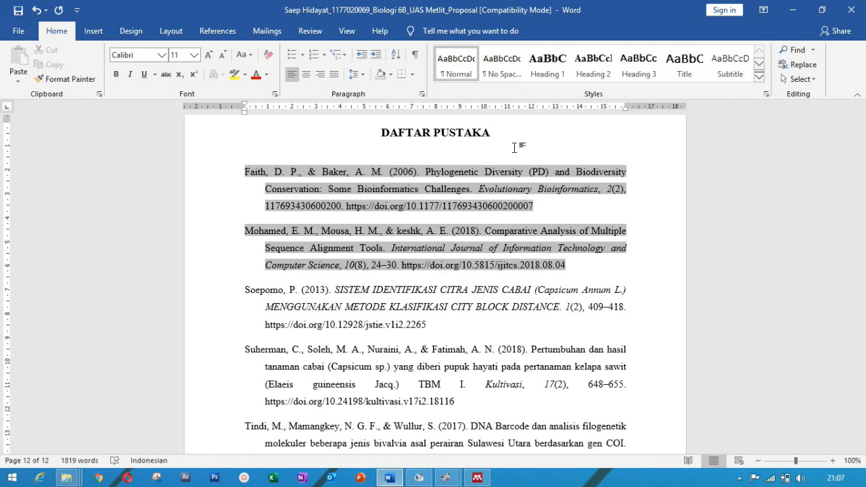
{"action": "left_click", "coordinate": [506, 139]}
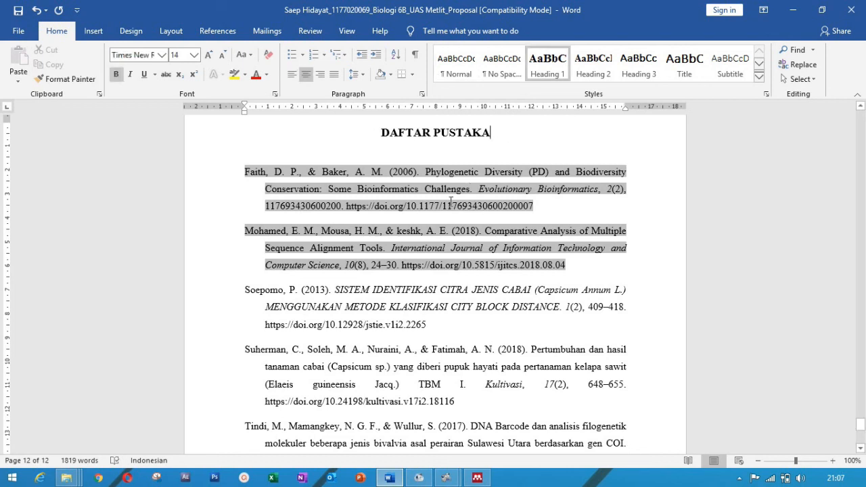
{"action": "left_click", "coordinate": [252, 201]}
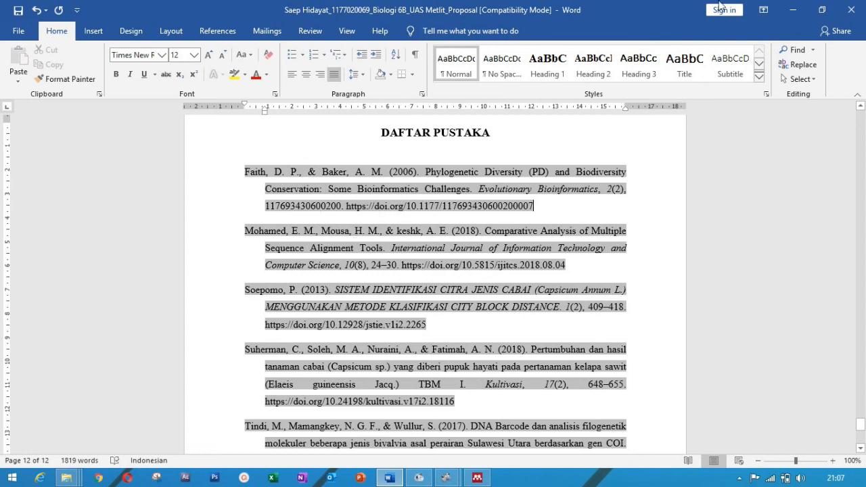
Step: Minimize Word, Mendeley Desktop and File Explorer to leave only the Windows desktop visible
{"action": "left_click", "coordinate": [793, 11]}
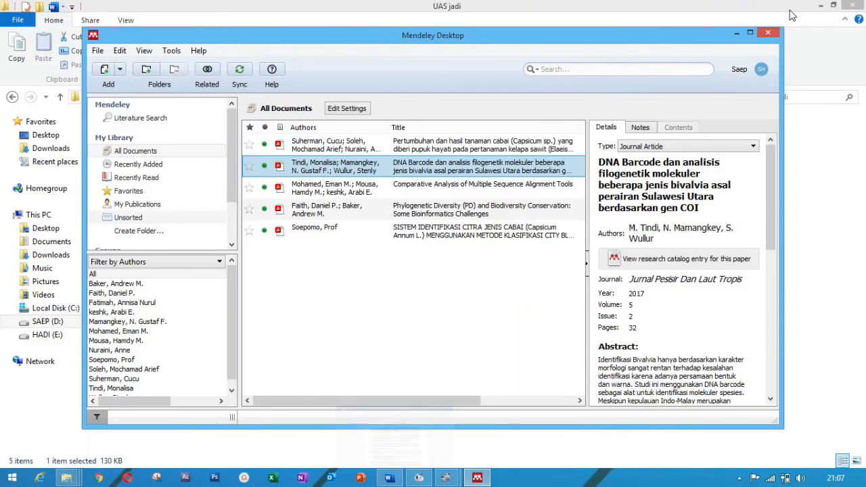
{"action": "left_click", "coordinate": [736, 33]}
{"action": "left_click", "coordinate": [821, 5]}
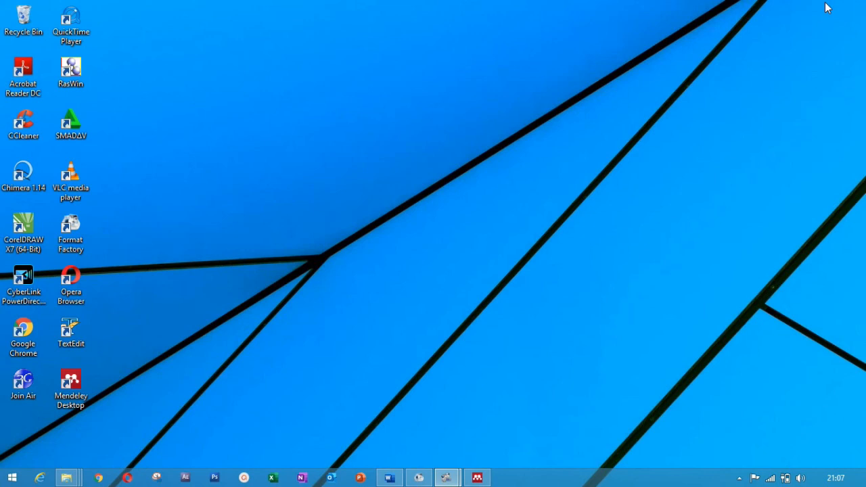